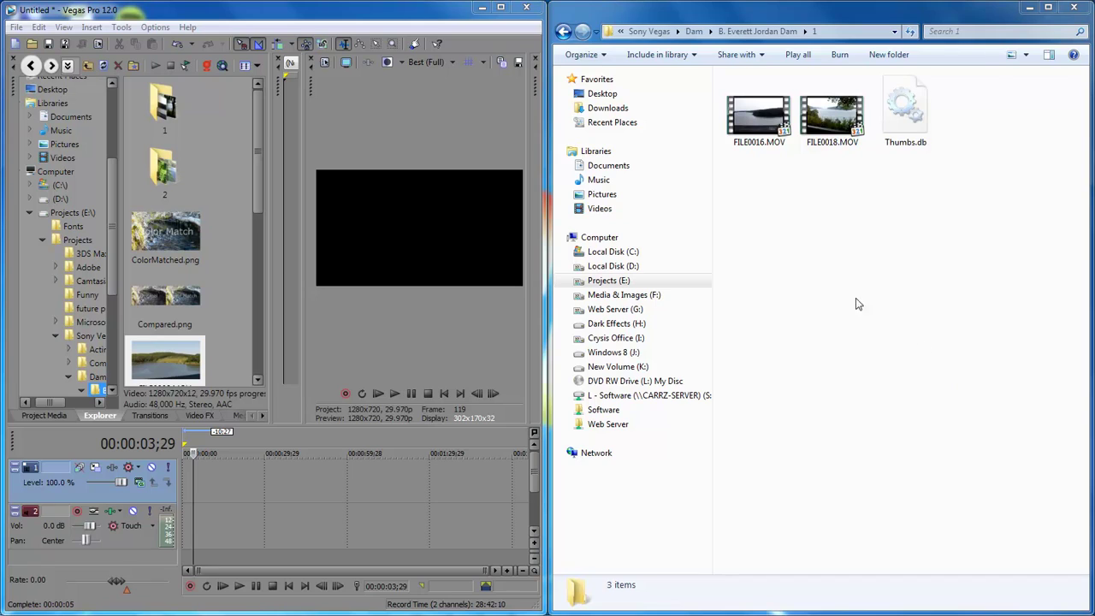
Step: Open folder 1 and inspect the details of FILE0016.MOV
{"action": "double_click", "coordinate": [173, 116]}
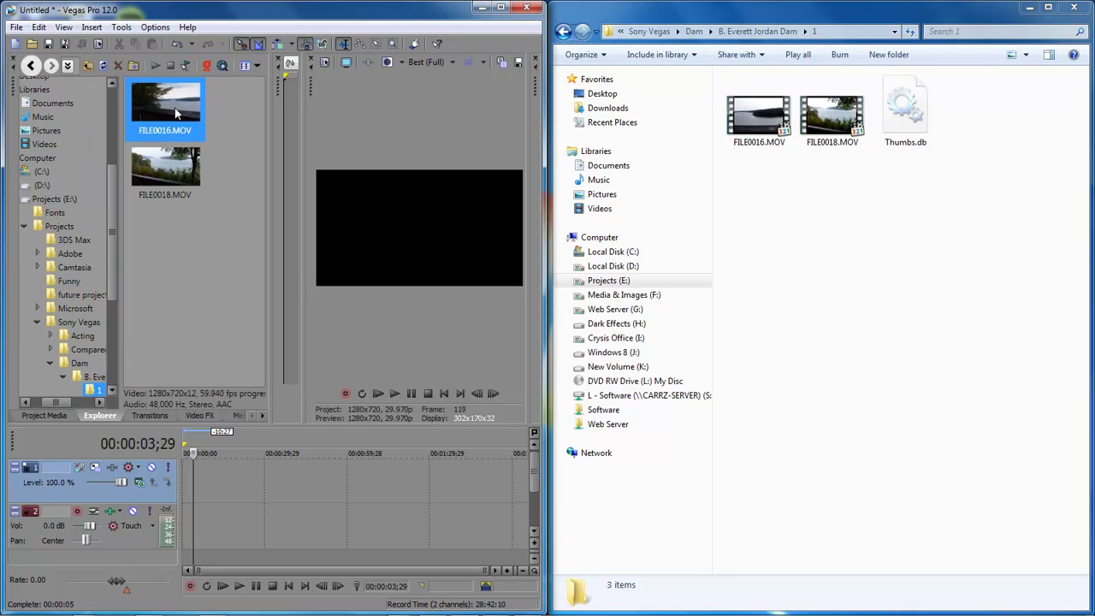
{"action": "left_click", "coordinate": [170, 169], "text": "shift"}
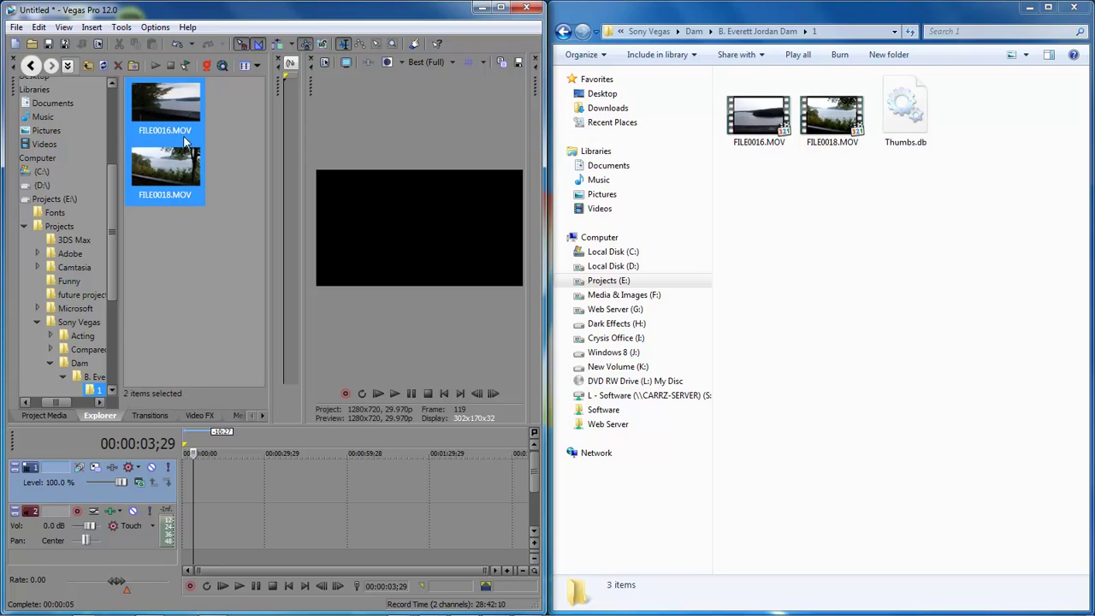
{"action": "left_click", "coordinate": [185, 139]}
{"action": "left_click", "coordinate": [168, 104]}
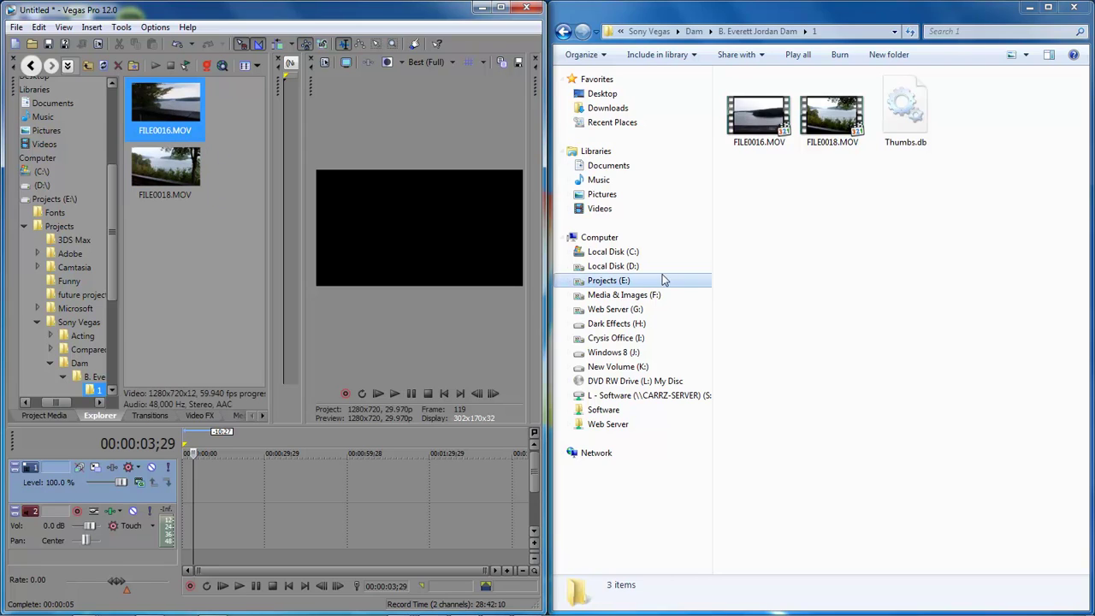
{"action": "left_click", "coordinate": [759, 116]}
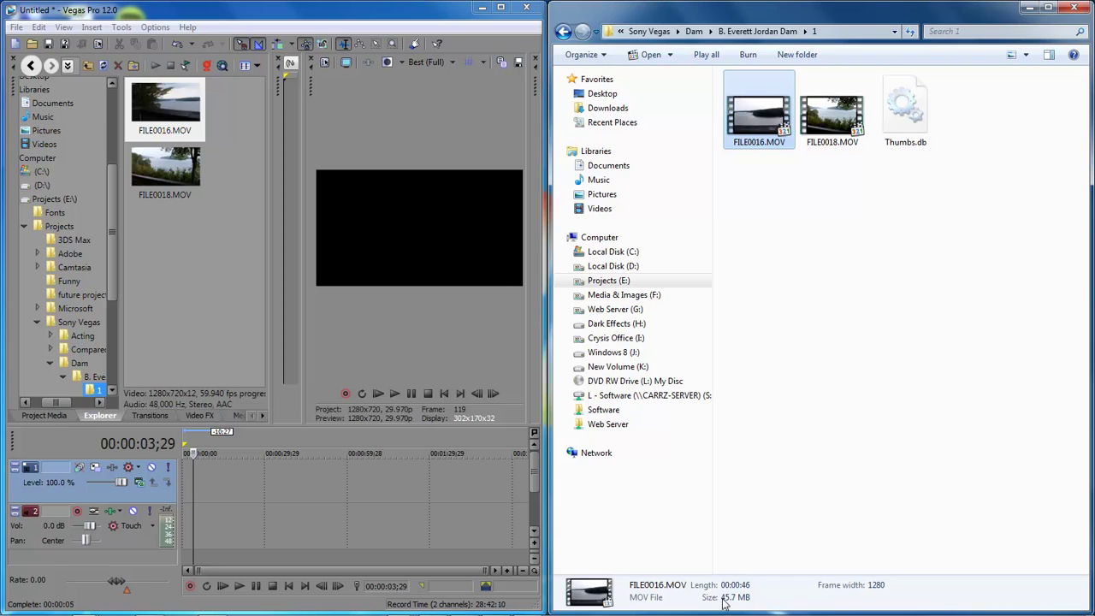
Step: Place FILE0016.MOV at the timeline start and match project settings to its 59.940 fps video
{"action": "left_click", "coordinate": [814, 212]}
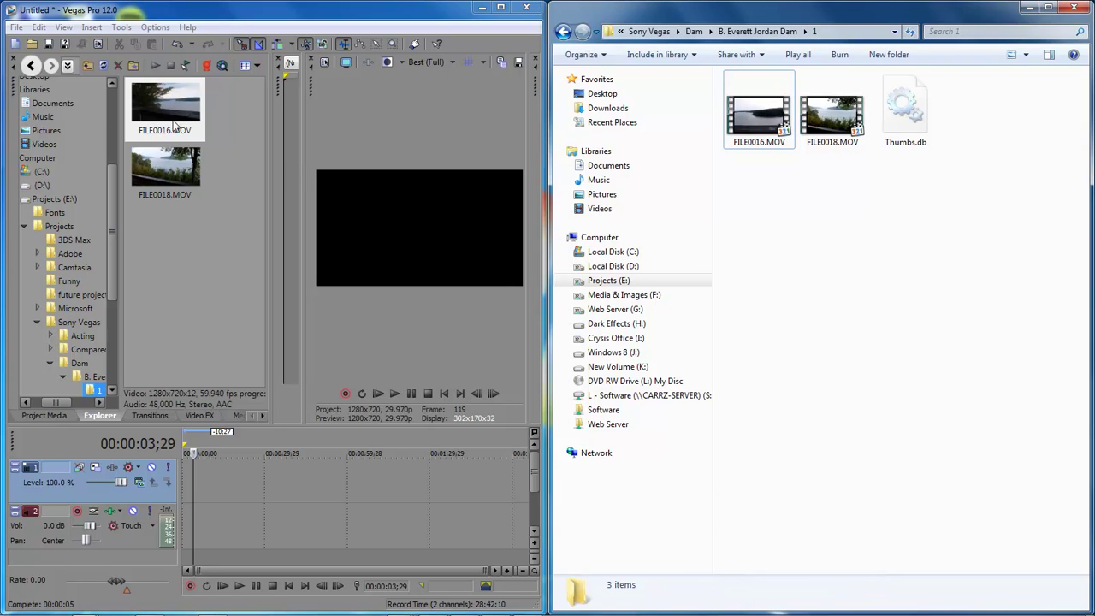
{"action": "left_click_drag", "start_coordinate": [171, 120], "coordinate": [193, 486]}
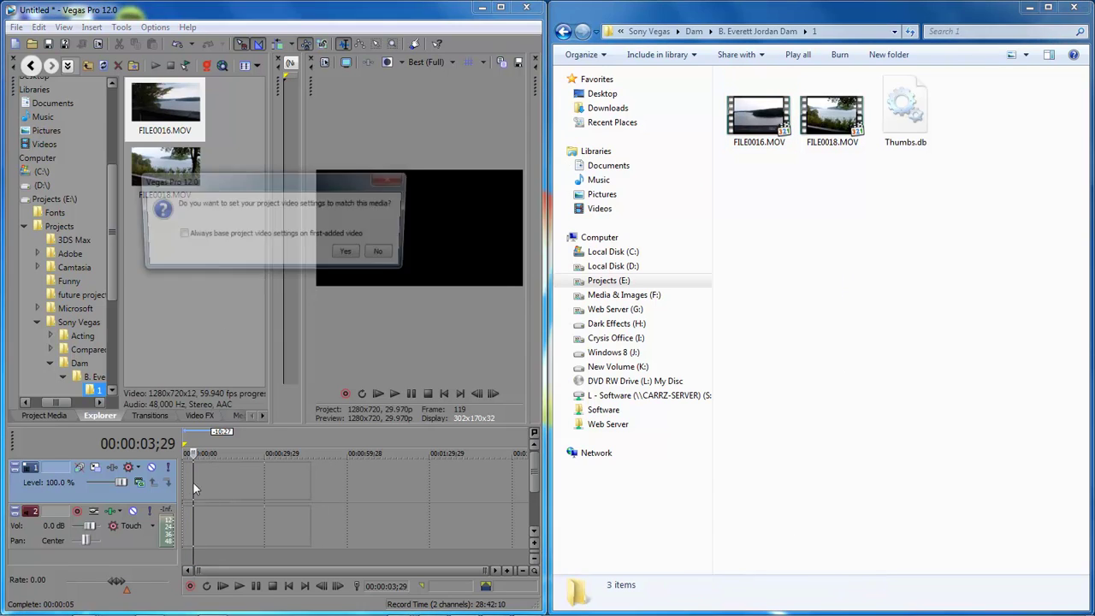
{"action": "left_click", "coordinate": [351, 254]}
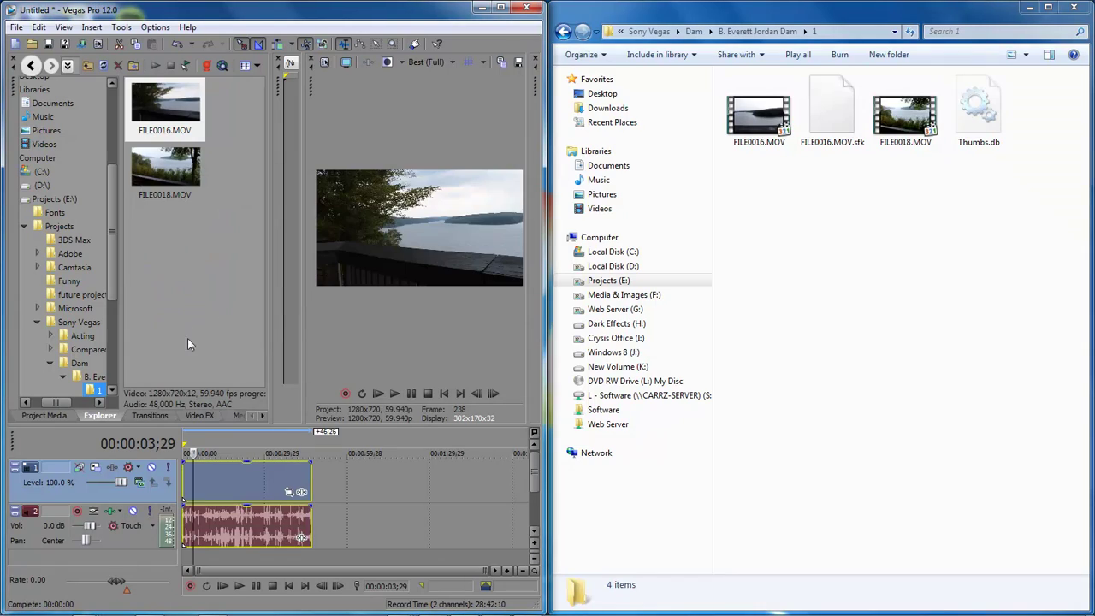
Step: From the Project Media list, run Create Video Proxy on FILE0016.MOV
{"action": "left_click", "coordinate": [50, 415]}
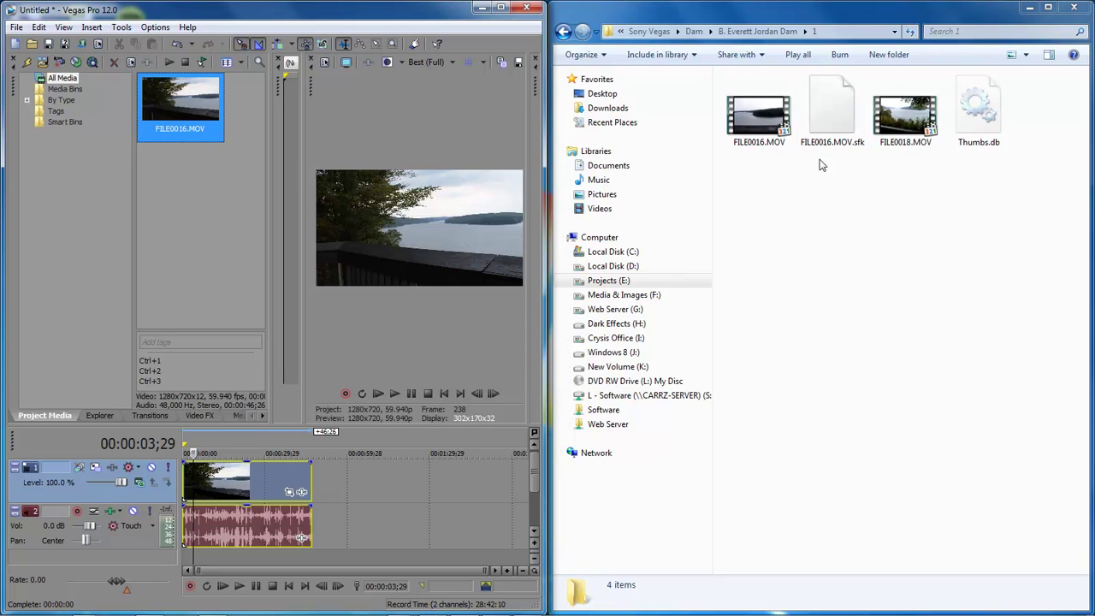
{"action": "left_click", "coordinate": [850, 130]}
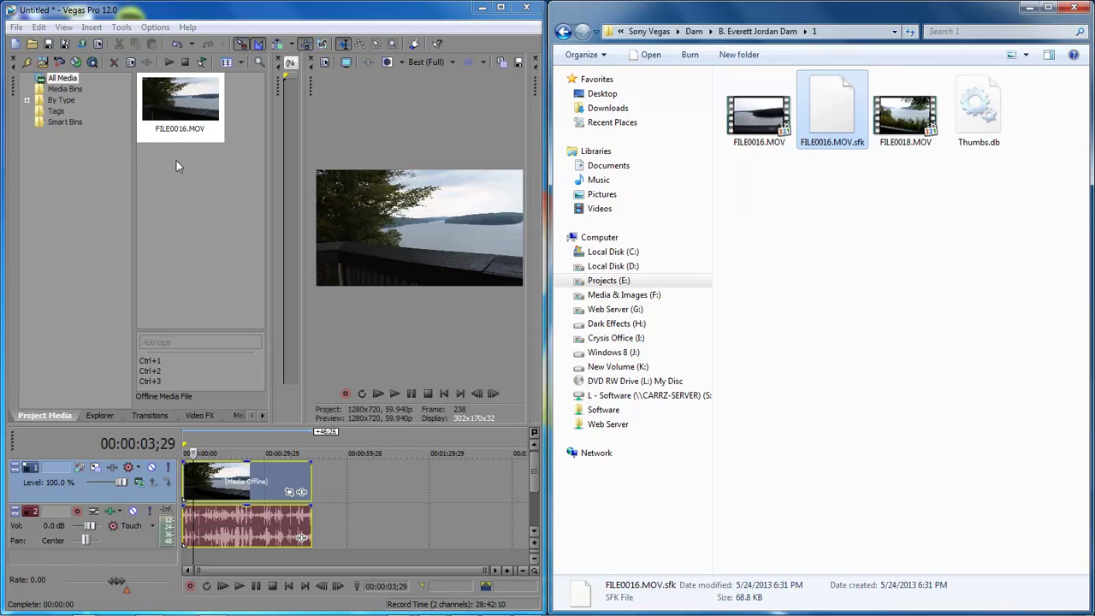
{"action": "right_click", "coordinate": [174, 95]}
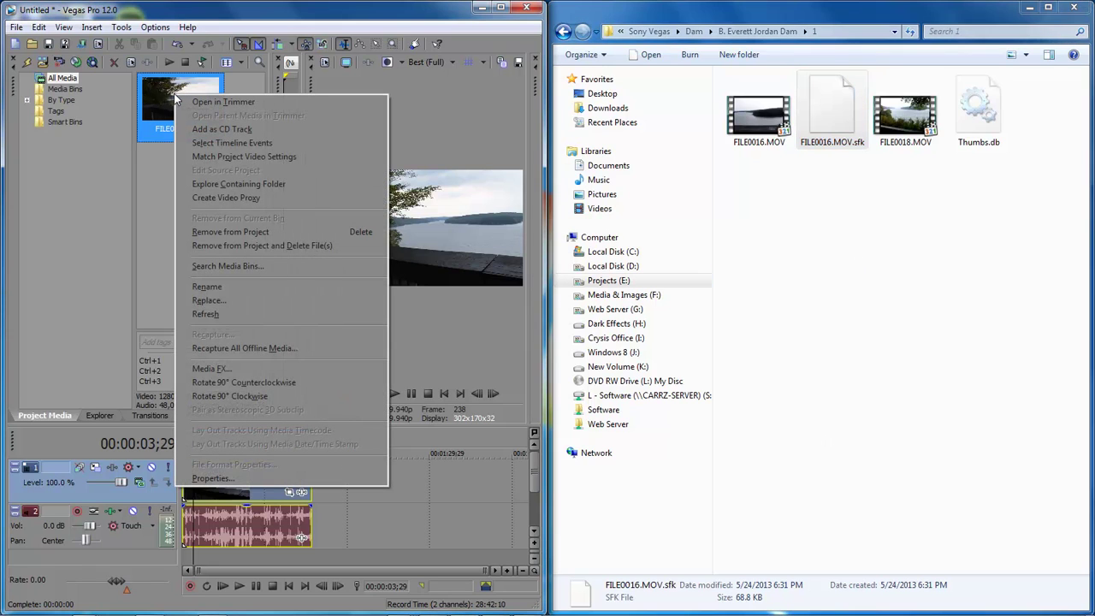
{"action": "left_click", "coordinate": [156, 96]}
{"action": "right_click", "coordinate": [186, 100]}
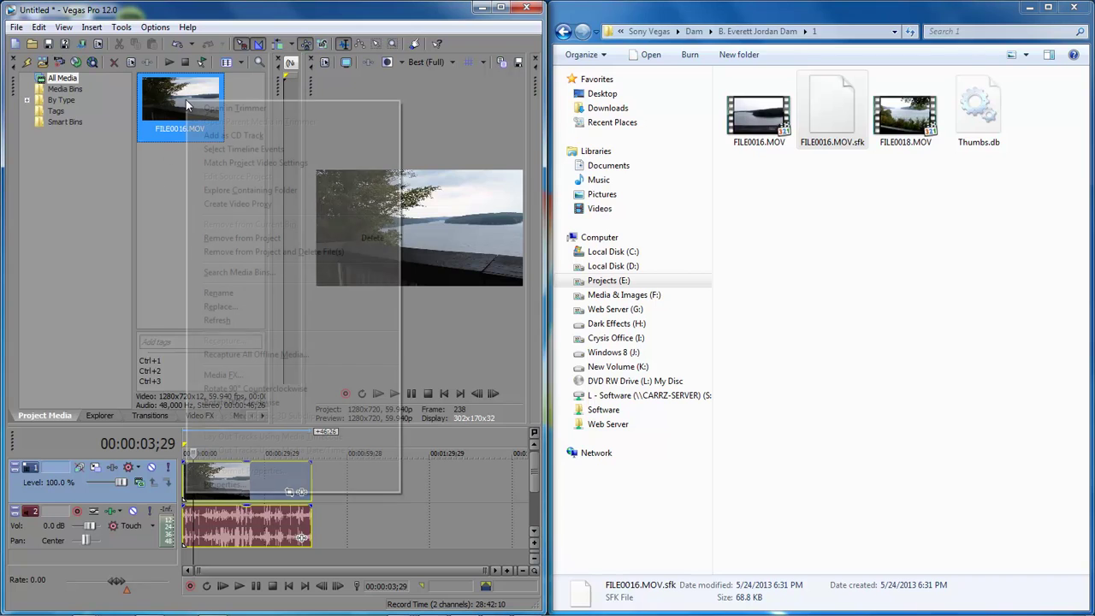
{"action": "left_click", "coordinate": [249, 206]}
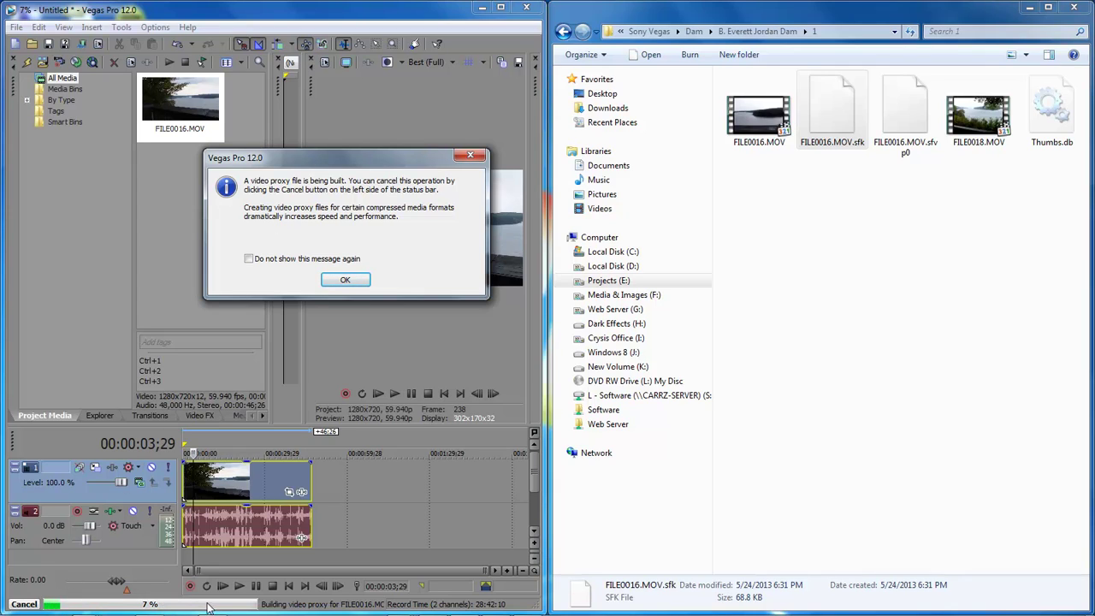
Step: Compare FILE0016.MOV.sfvp0's details with the original clip as the proxy grows to 269 MB
{"action": "left_click", "coordinate": [906, 120]}
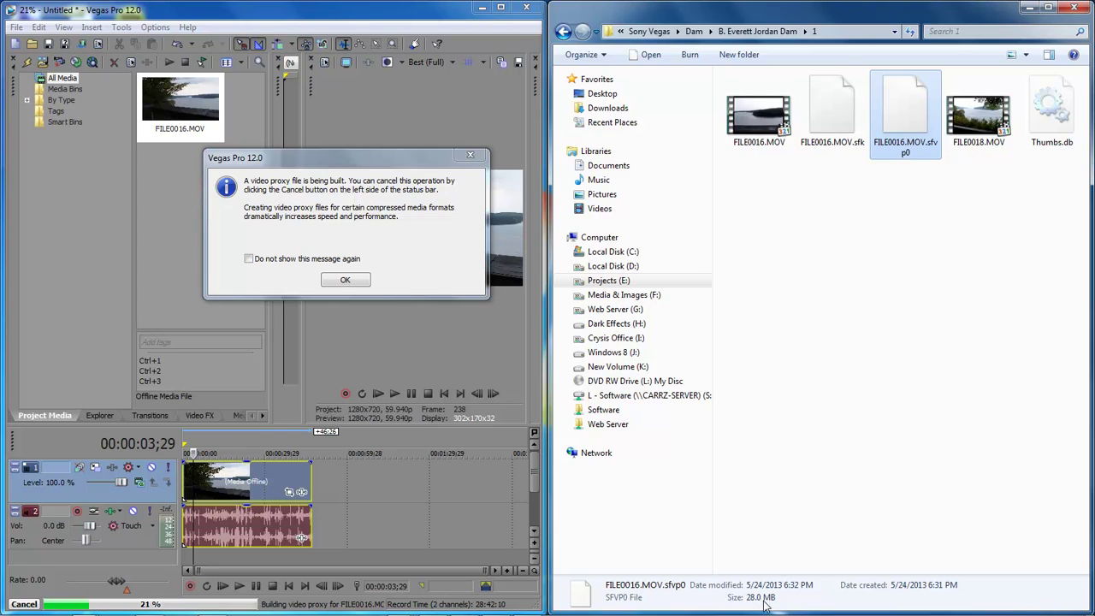
{"action": "left_click", "coordinate": [772, 137]}
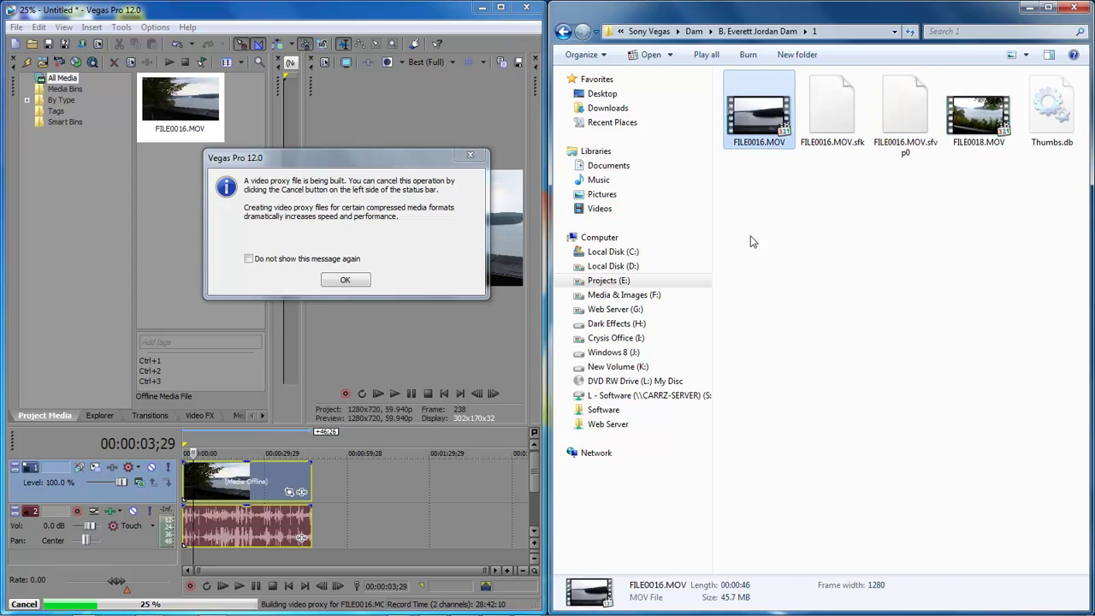
{"action": "left_click", "coordinate": [907, 125]}
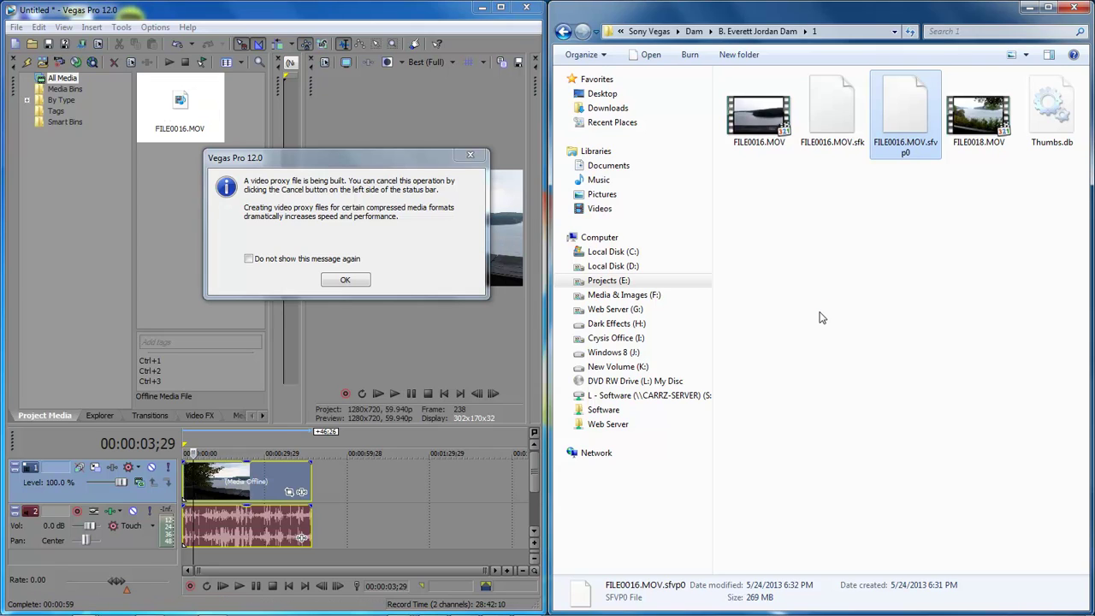
Step: Move the proxy notice to the top of the screen and check the finished 269 MB proxy
{"action": "left_click_drag", "start_coordinate": [406, 158], "coordinate": [439, 9]}
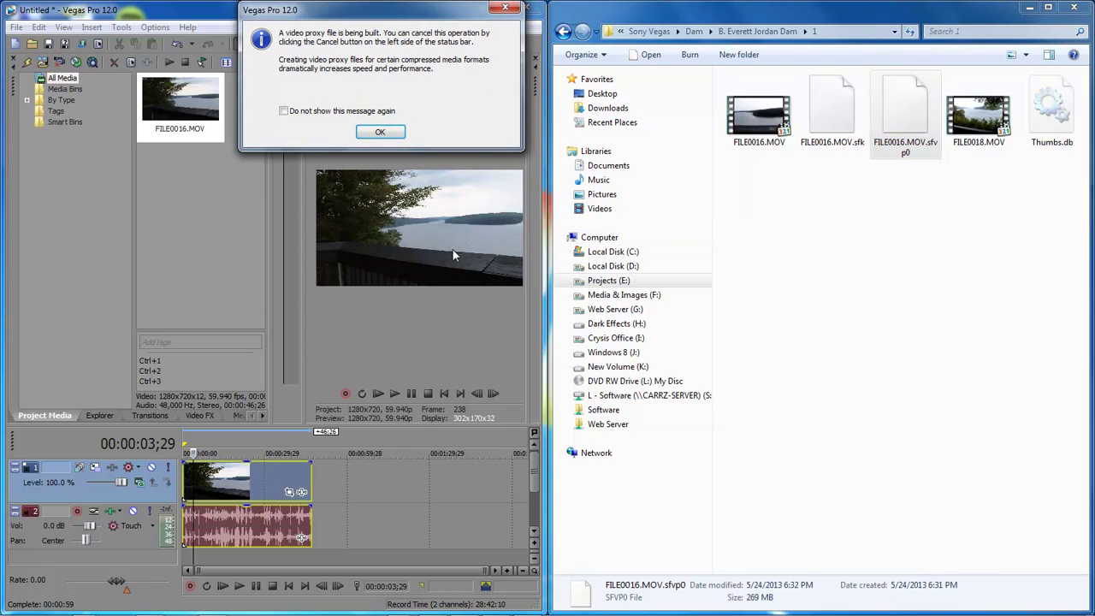
{"action": "mouse_move", "coordinate": [471, 11]}
{"action": "left_mouse_down"}
{"action": "mouse_move", "coordinate": [473, 164]}
{"action": "mouse_move", "coordinate": [480, 7]}
{"action": "left_mouse_up"}
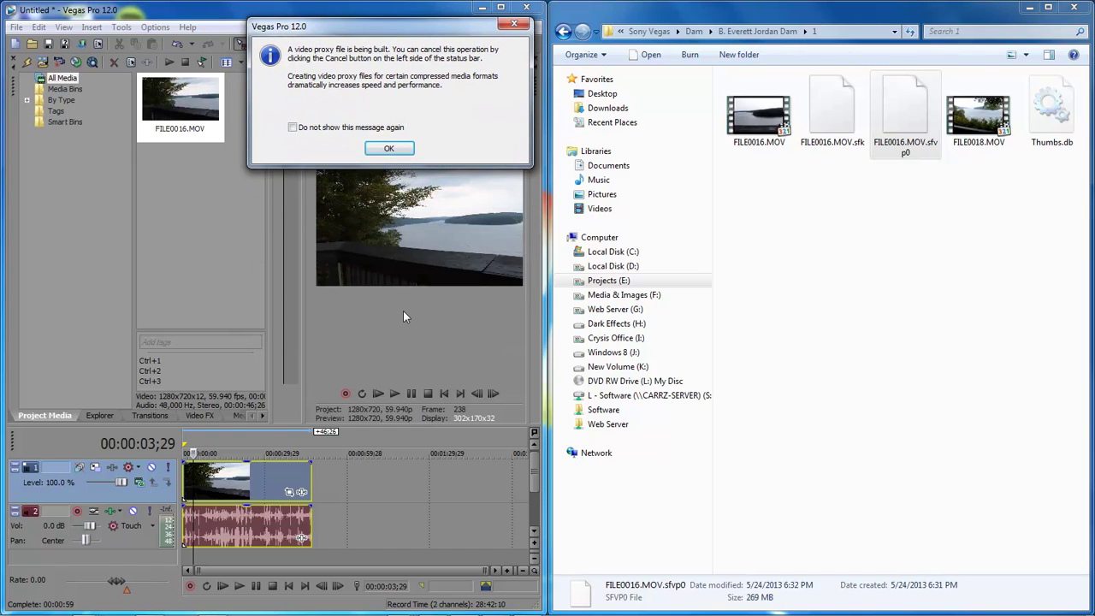
{"action": "left_click", "coordinate": [751, 115]}
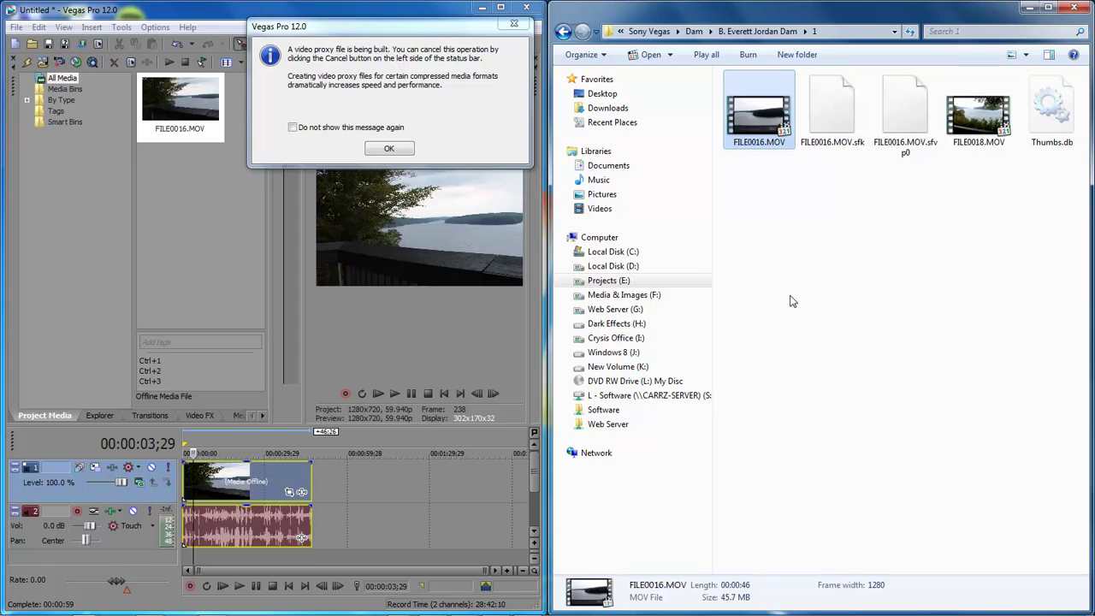
{"action": "left_click", "coordinate": [909, 118]}
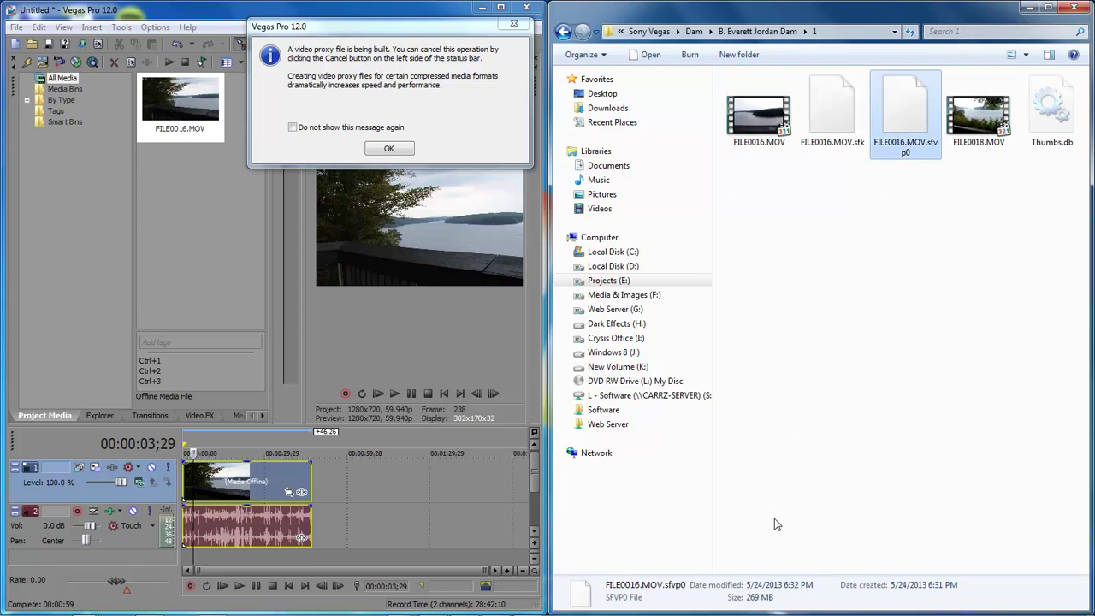
{"action": "left_click", "coordinate": [857, 216]}
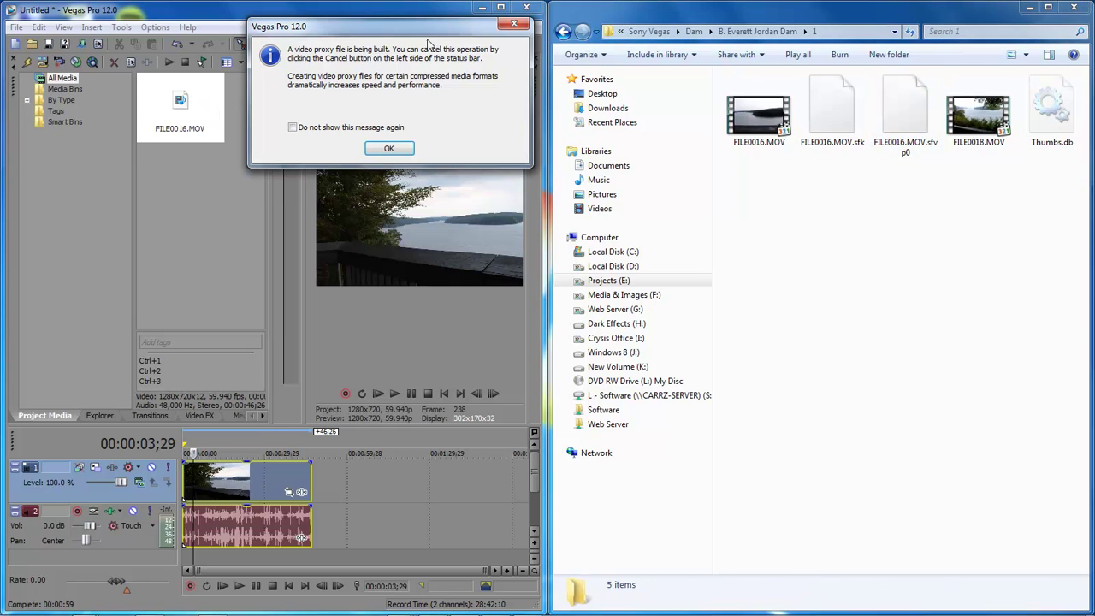
{"action": "left_click", "coordinate": [389, 149]}
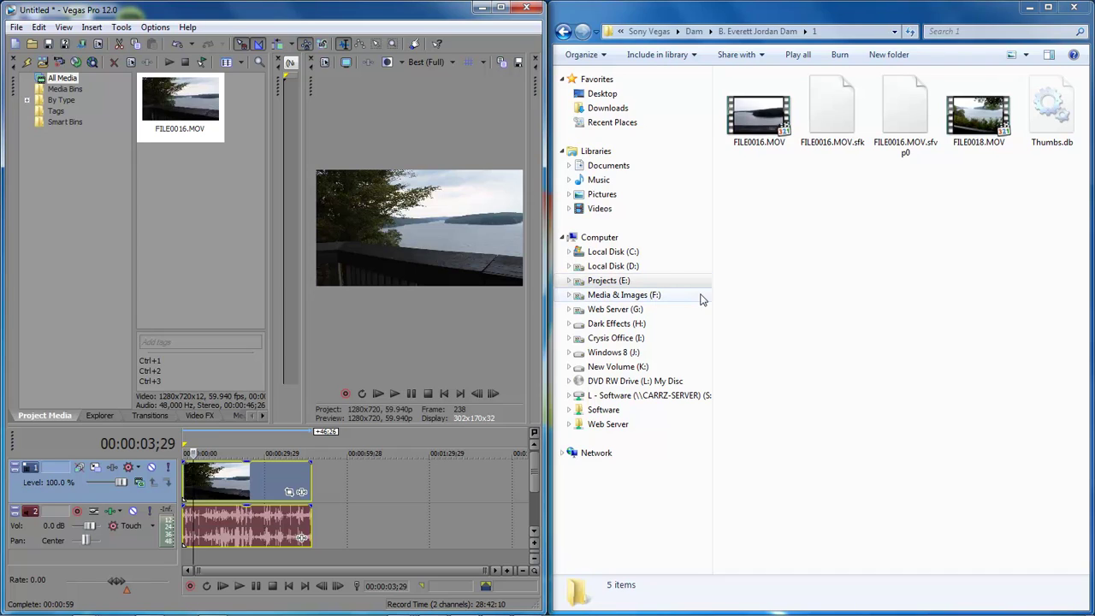
{"action": "key", "text": "space"}
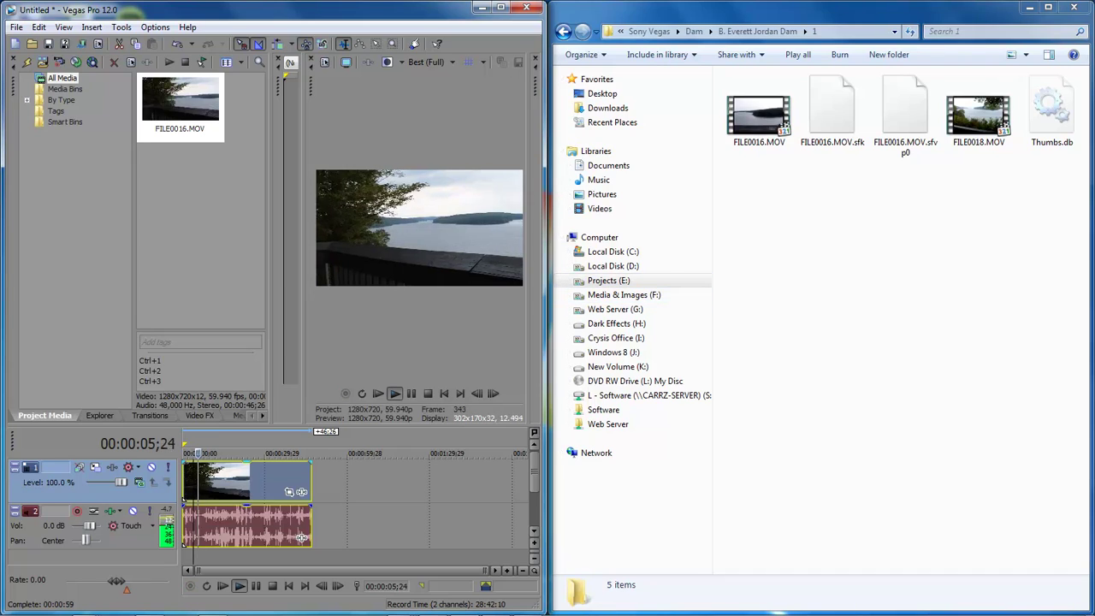
{"action": "key", "text": "space"}
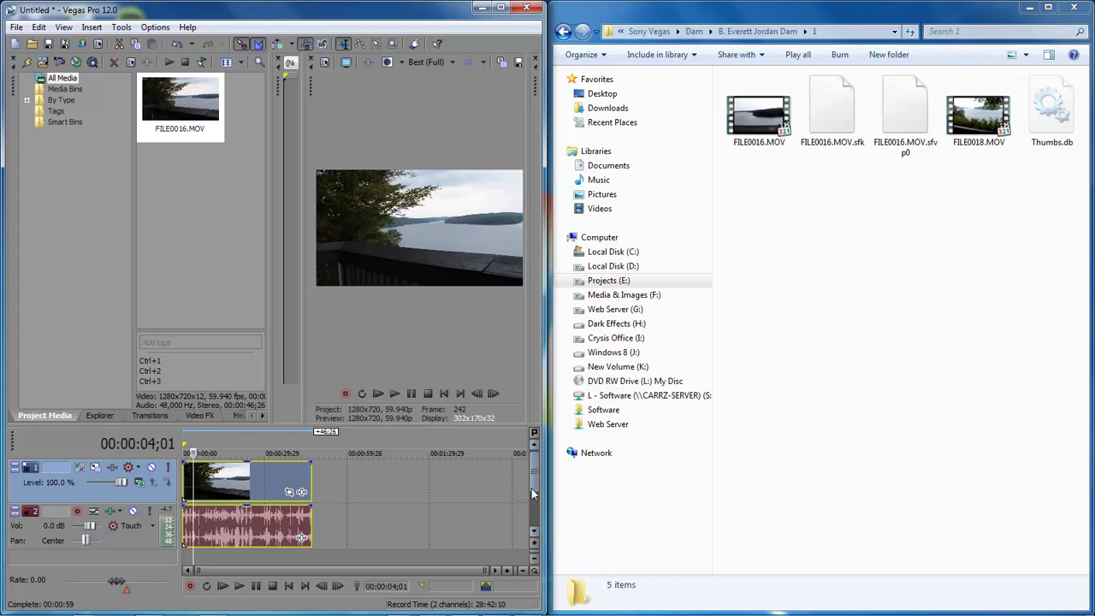
{"action": "key", "text": "XF86AudioLowerVolume"}
{"action": "key", "text": "XF86AudioLowerVolume"}
{"action": "key", "text": "XF86AudioLowerVolume"}
{"action": "key", "text": "XF86AudioLowerVolume"}
{"action": "key", "text": "XF86AudioLowerVolume"}
{"action": "key", "text": "XF86AudioLowerVolume"}
{"action": "key", "text": "XF86AudioLowerVolume"}
{"action": "key", "text": "XF86AudioLowerVolume"}
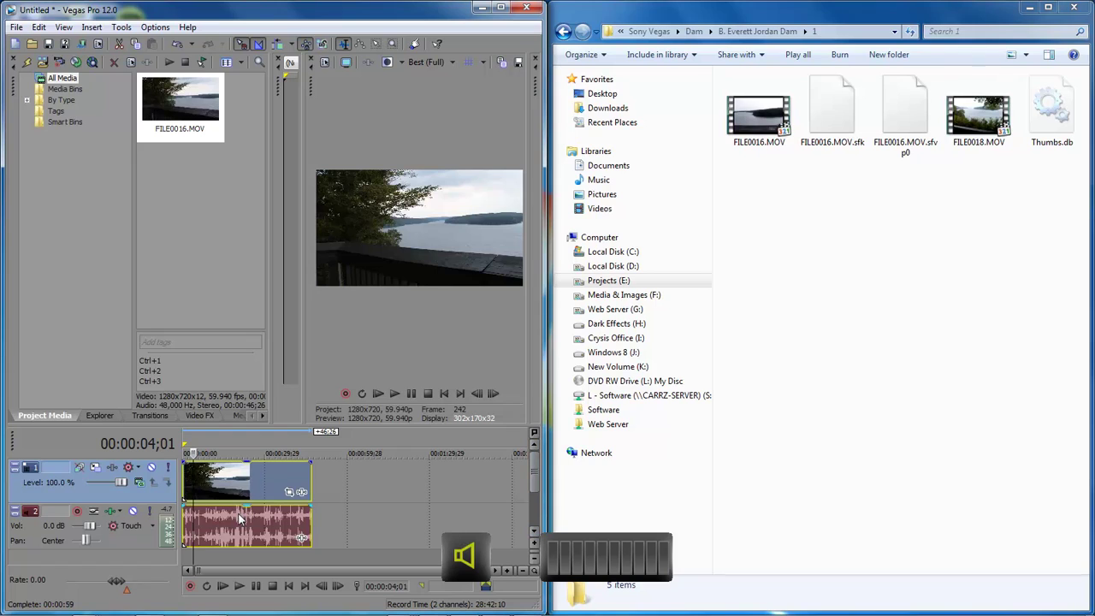
{"action": "key", "text": "space"}
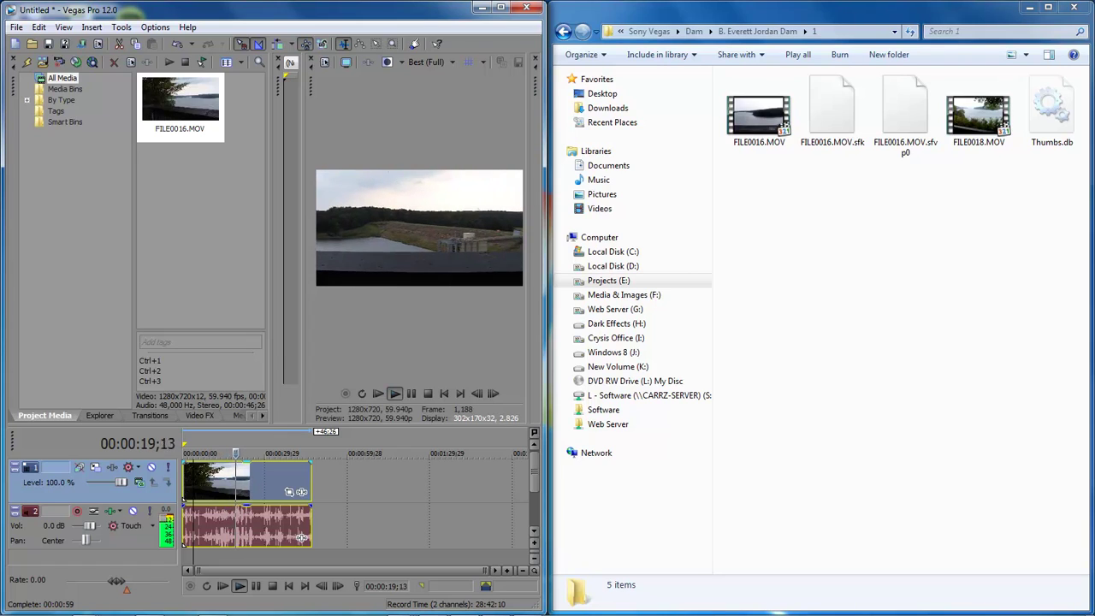
{"action": "key", "text": "j"}
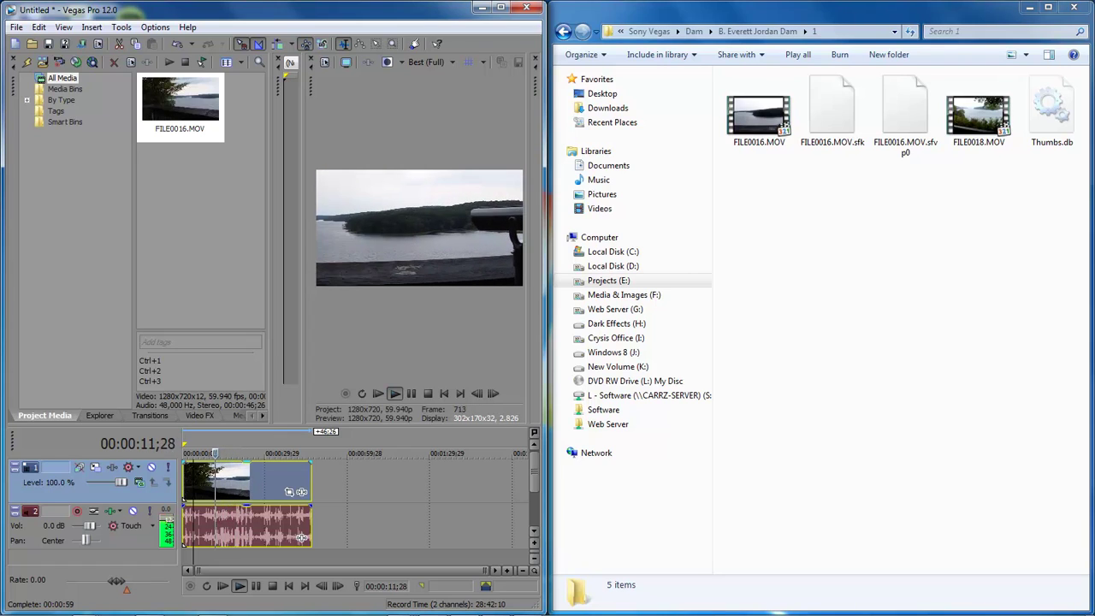
{"action": "key", "text": "l"}
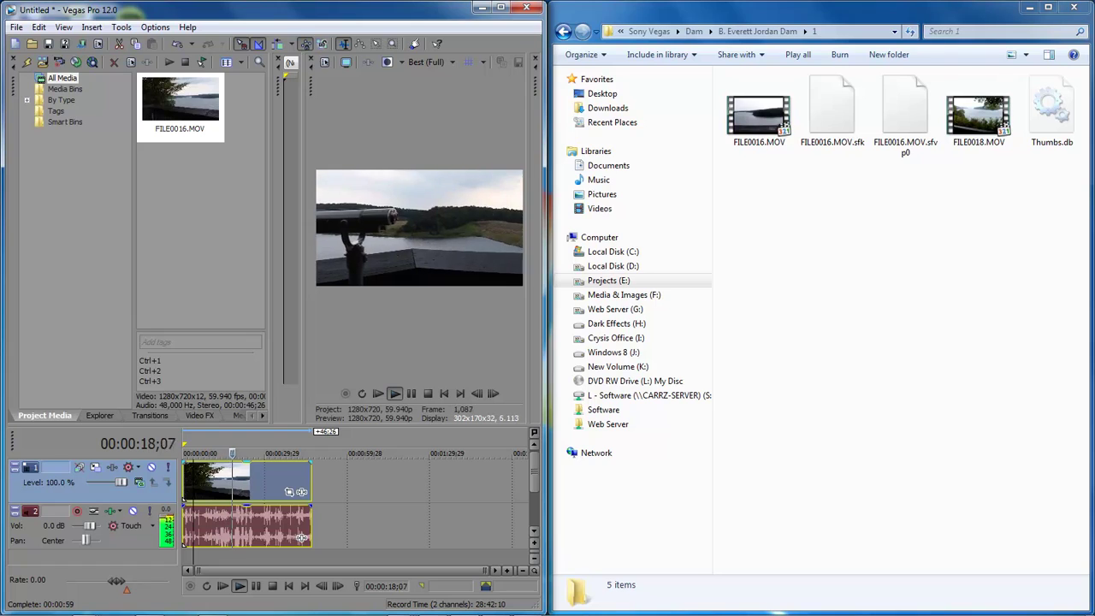
{"action": "key", "text": "j"}
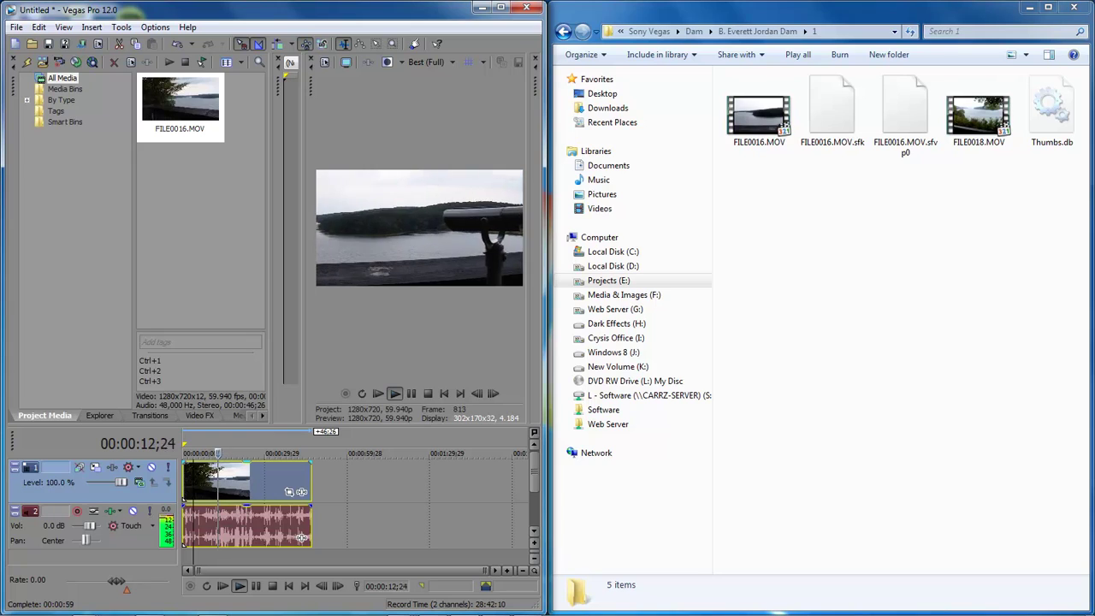
{"action": "key", "text": "l"}
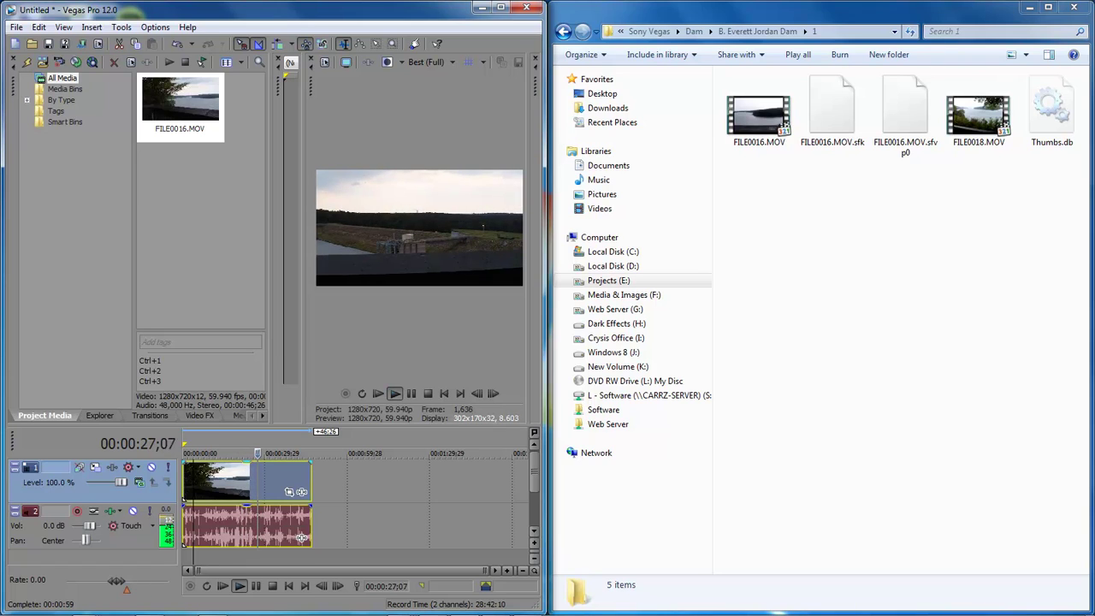
{"action": "key", "text": "j"}
{"action": "key", "text": "j"}
{"action": "key", "text": "k"}
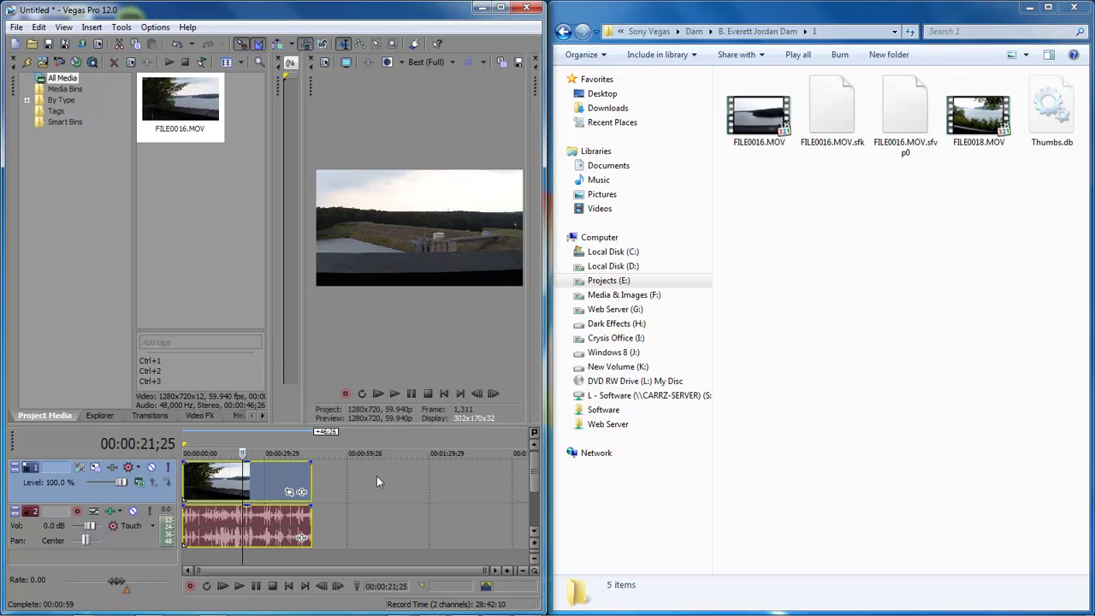
{"action": "key", "text": "j"}
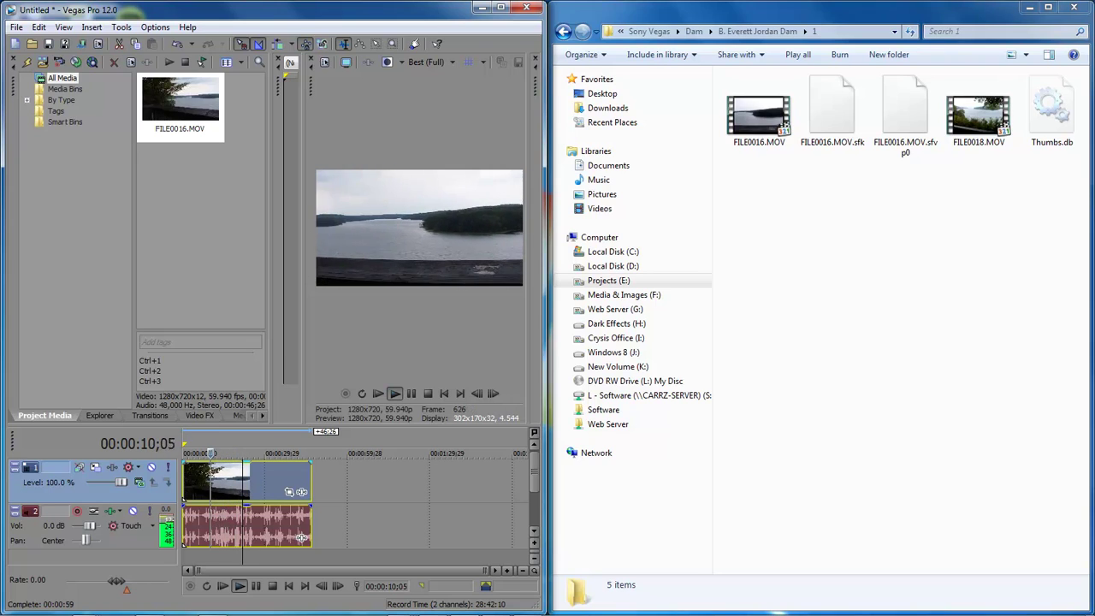
Step: Stop playback and add FILE0018.MOV to the timeline after the first clip
{"action": "key", "text": "k"}
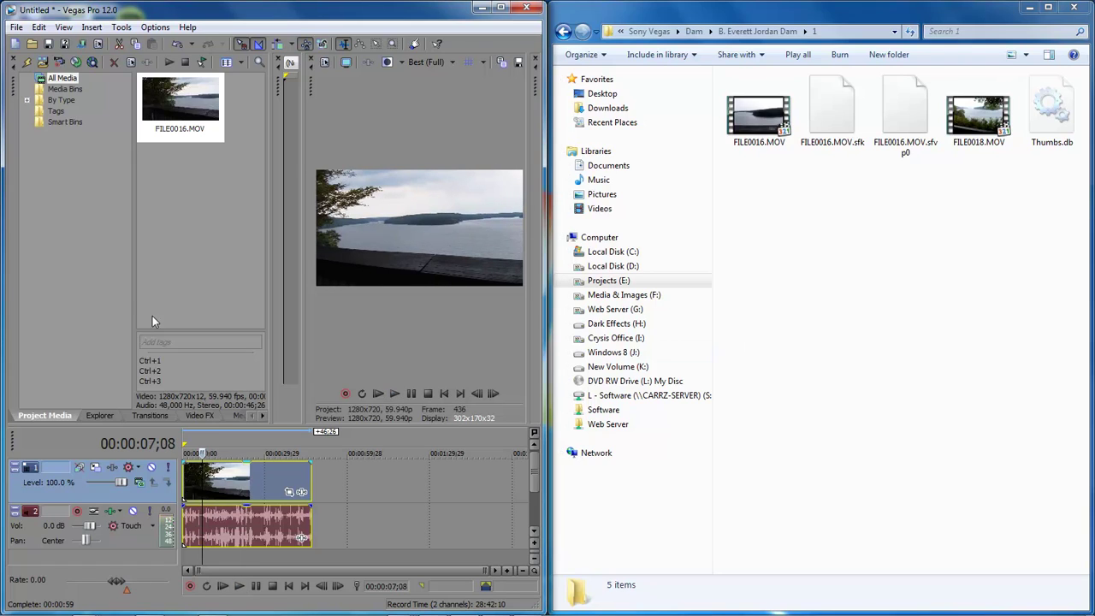
{"action": "left_click", "coordinate": [100, 414]}
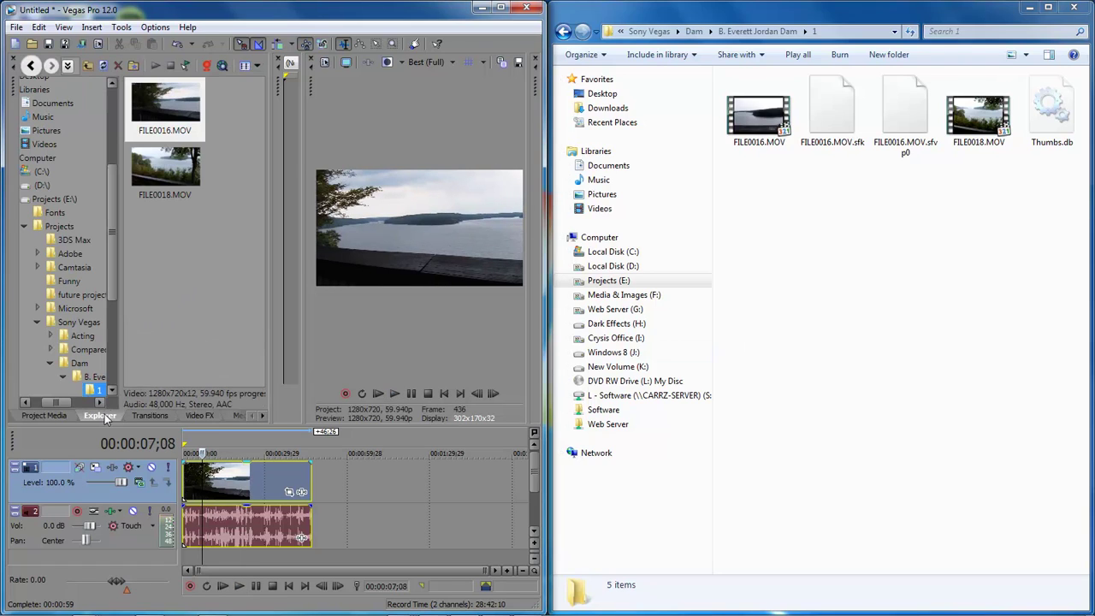
{"action": "left_click_drag", "start_coordinate": [176, 173], "coordinate": [344, 484]}
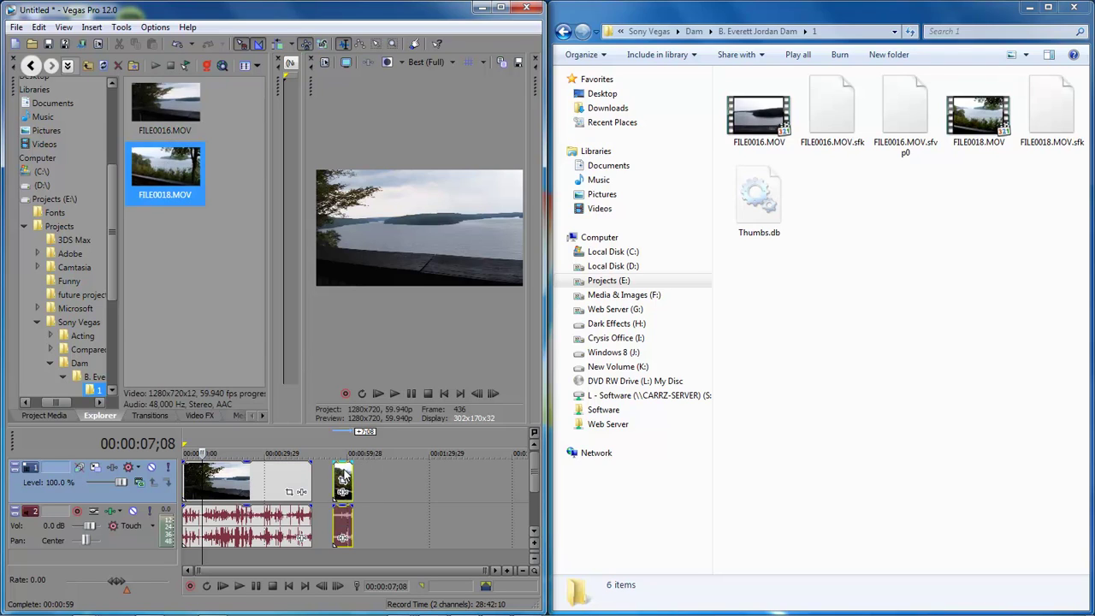
Step: Play back the FILE0018 clip from its start to preview it
{"action": "left_click", "coordinate": [344, 481]}
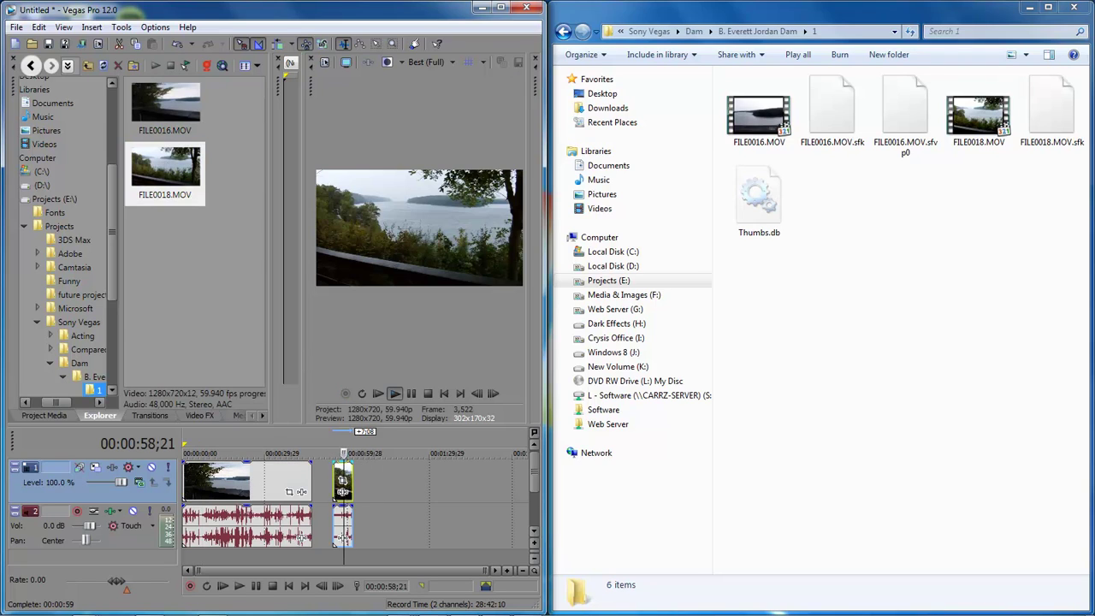
{"action": "key", "text": "space"}
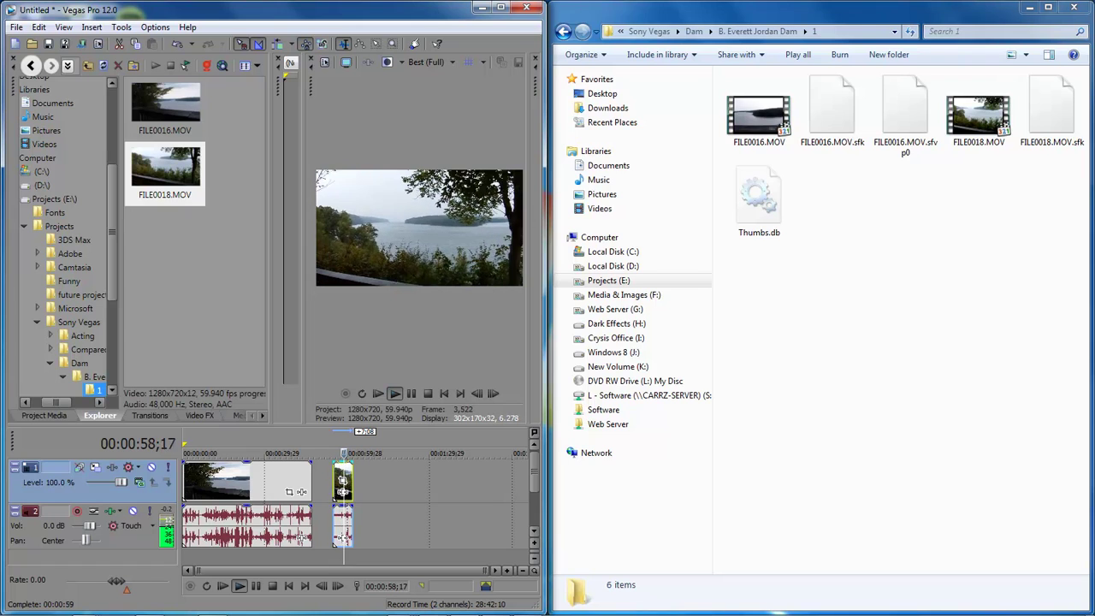
{"action": "key", "text": "space"}
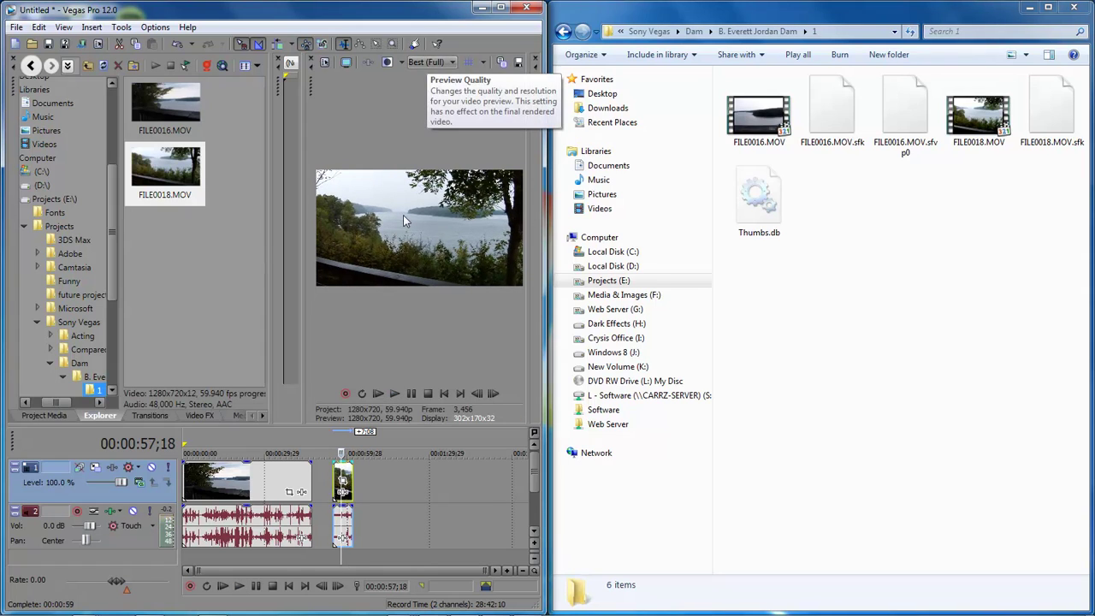
{"action": "key", "text": "space"}
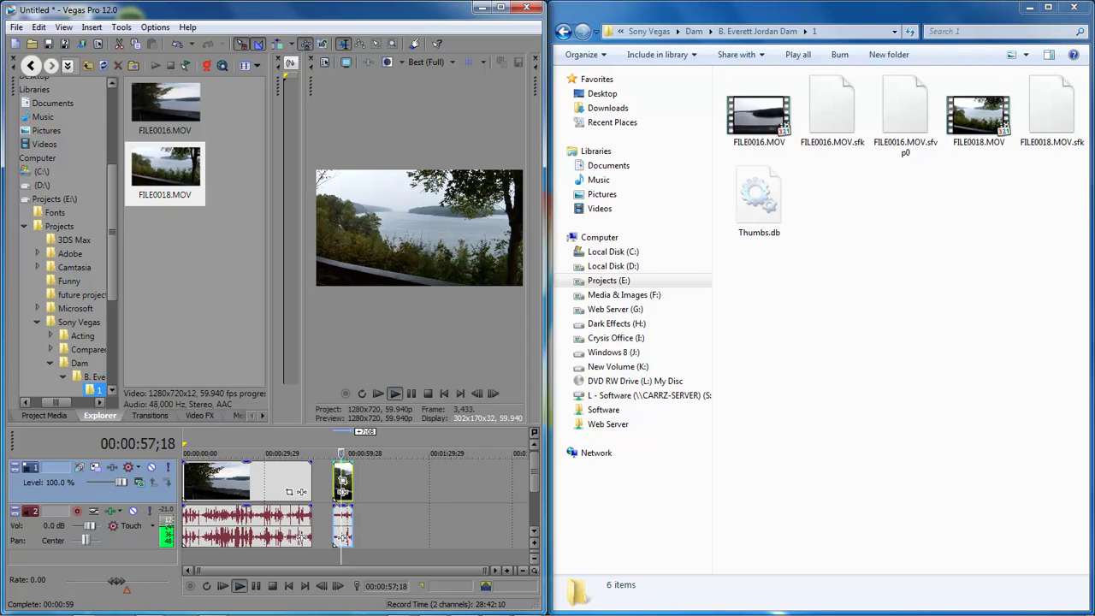
{"action": "key", "text": "j"}
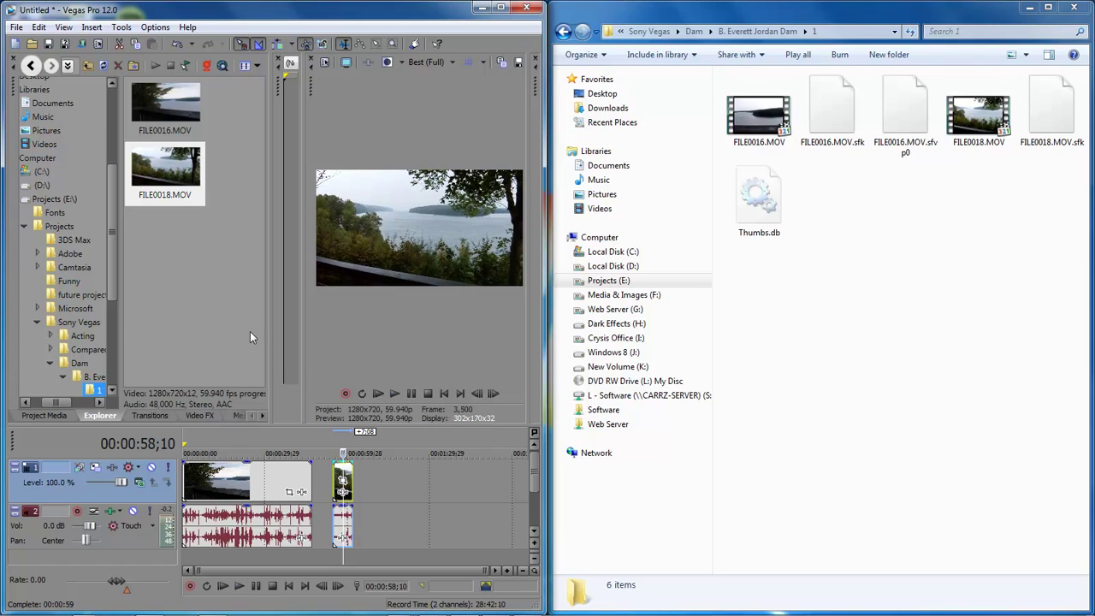
Step: Run Create Video Proxy on FILE0018.MOV from the Project Media list
{"action": "right_click", "coordinate": [173, 176]}
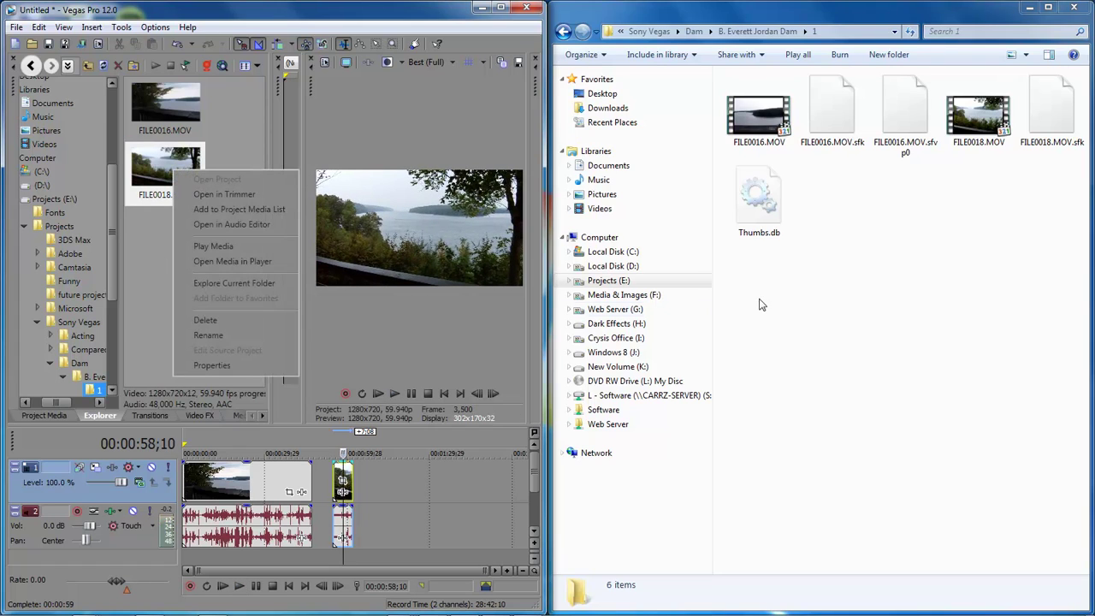
{"action": "left_click", "coordinate": [836, 313]}
{"action": "left_click", "coordinate": [973, 121]}
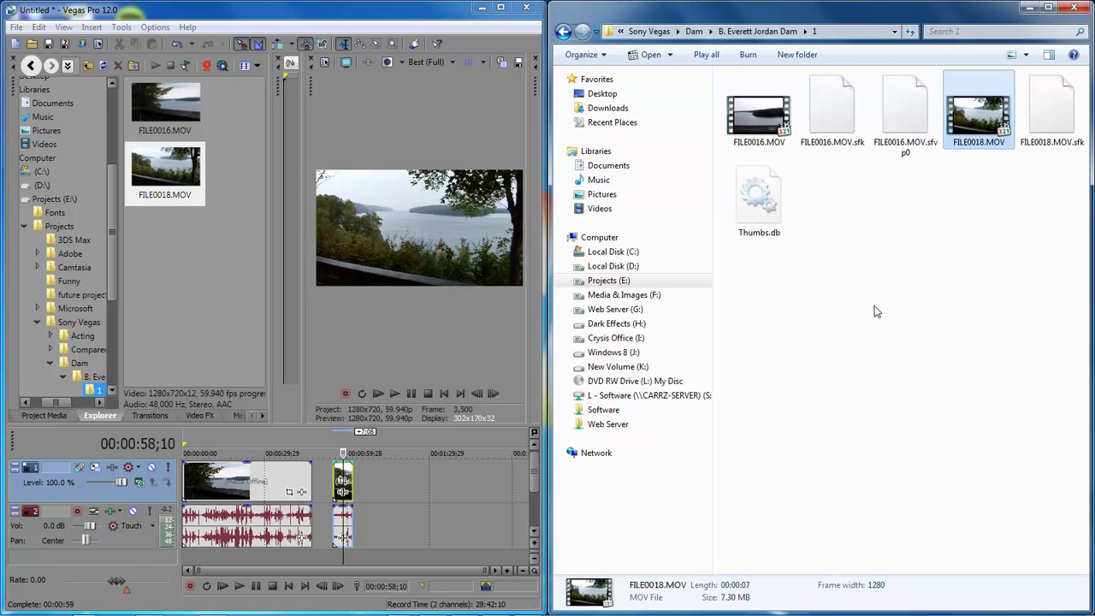
{"action": "right_click", "coordinate": [177, 190]}
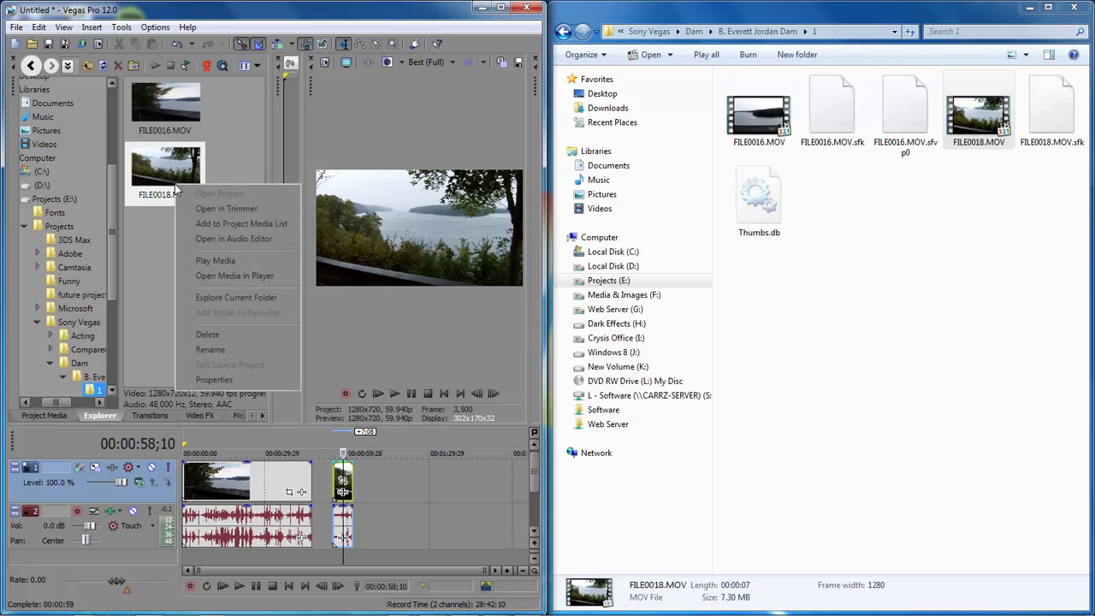
{"action": "left_click", "coordinate": [145, 228]}
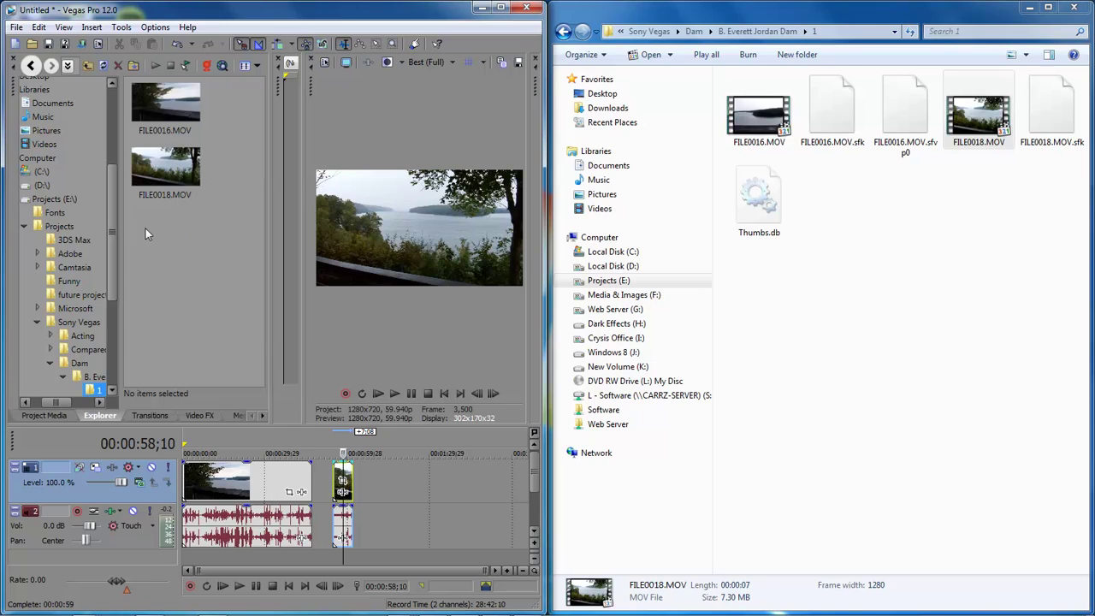
{"action": "left_click", "coordinate": [46, 417]}
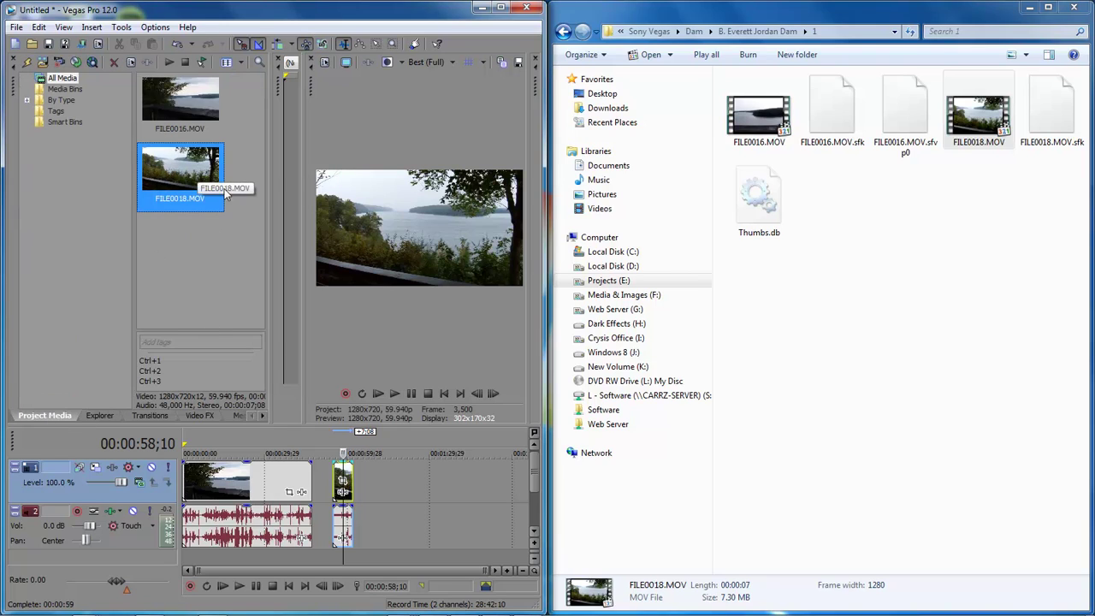
{"action": "right_click", "coordinate": [194, 190]}
{"action": "left_click", "coordinate": [221, 278]}
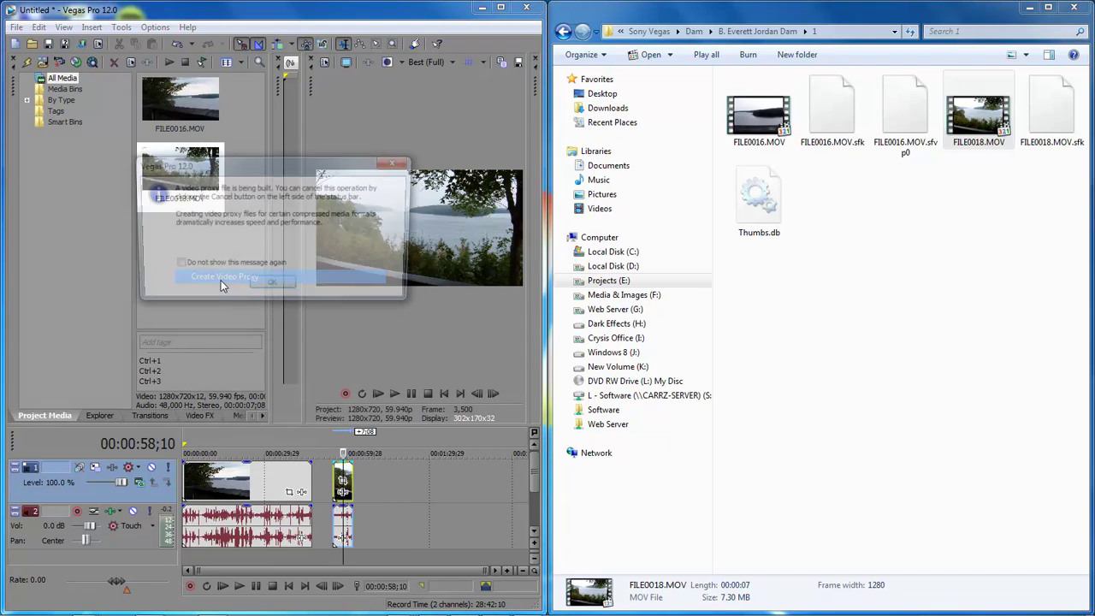
Step: Confirm the proxy notice and check the finished 48.6 MB FILE0018.MOV.sfvp0 file
{"action": "left_click", "coordinate": [272, 283]}
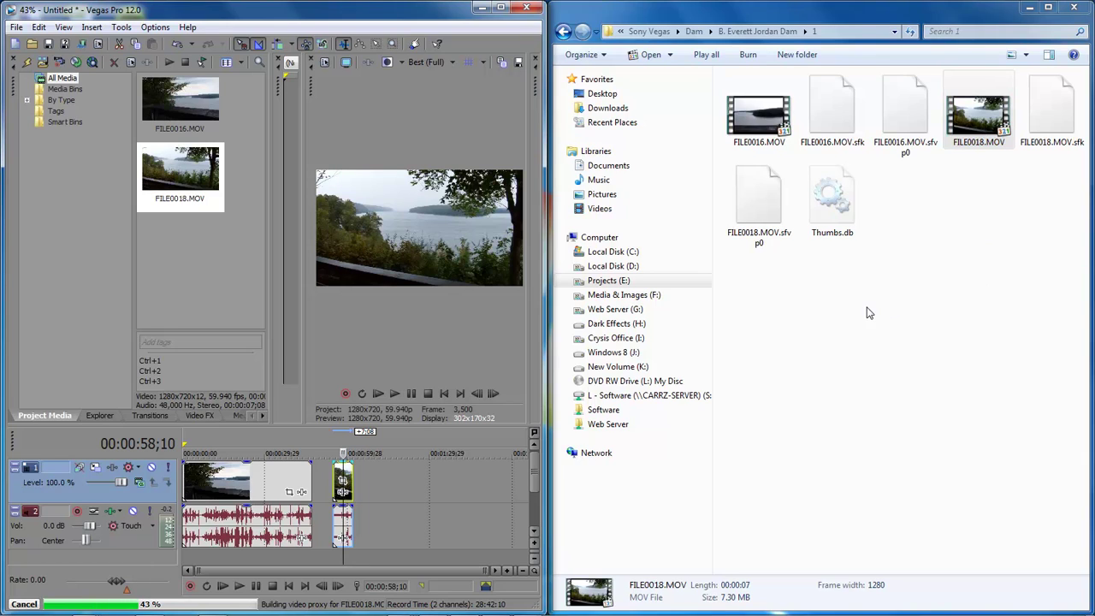
{"action": "left_click", "coordinate": [789, 243]}
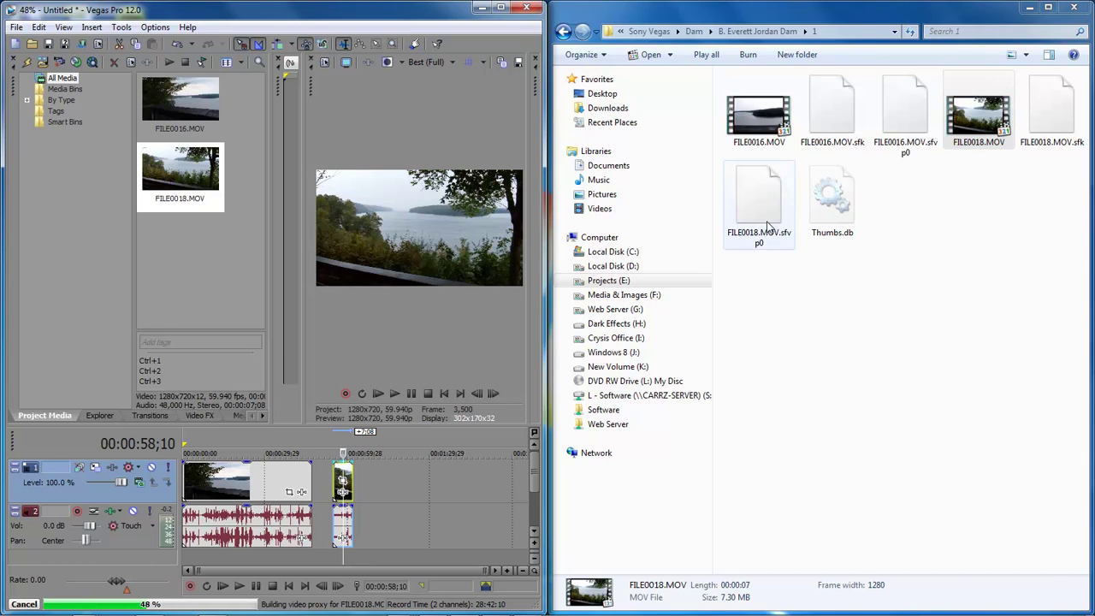
{"action": "left_click", "coordinate": [841, 327]}
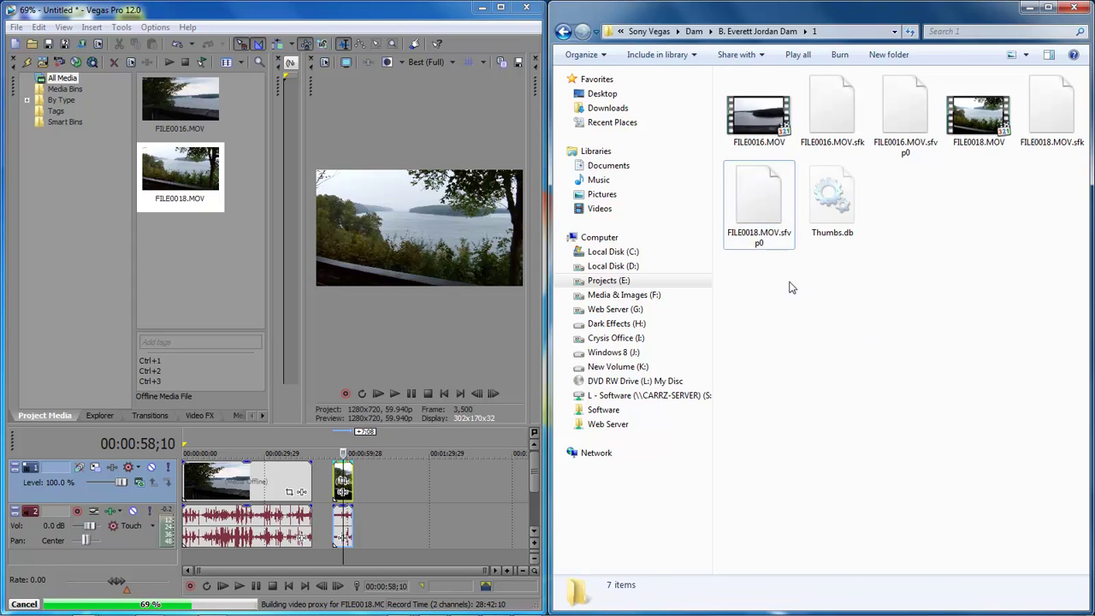
{"action": "left_click", "coordinate": [767, 219]}
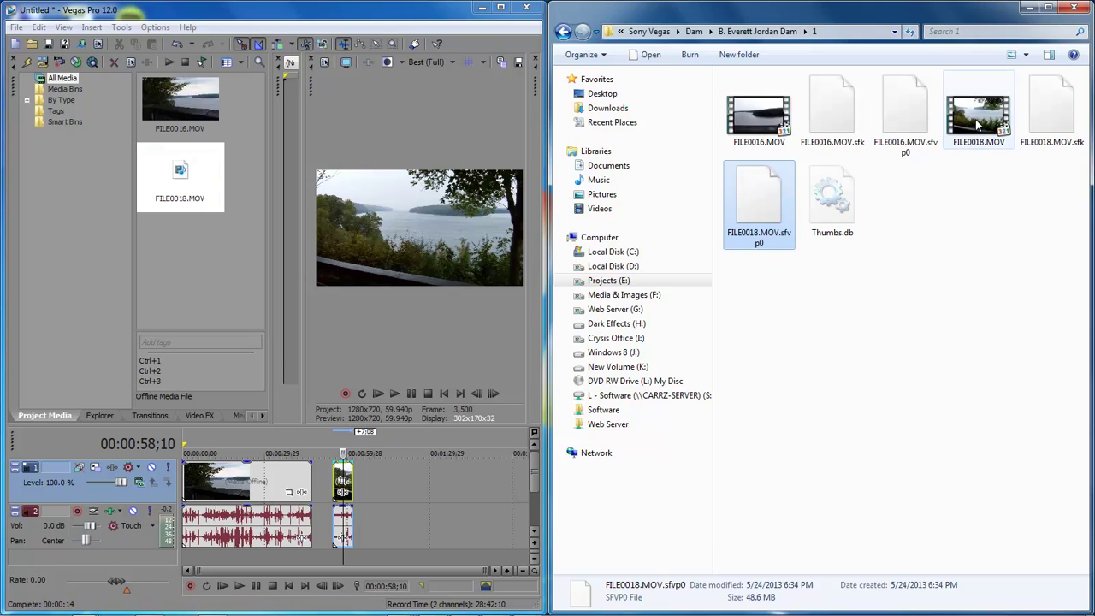
{"action": "left_click", "coordinate": [978, 125]}
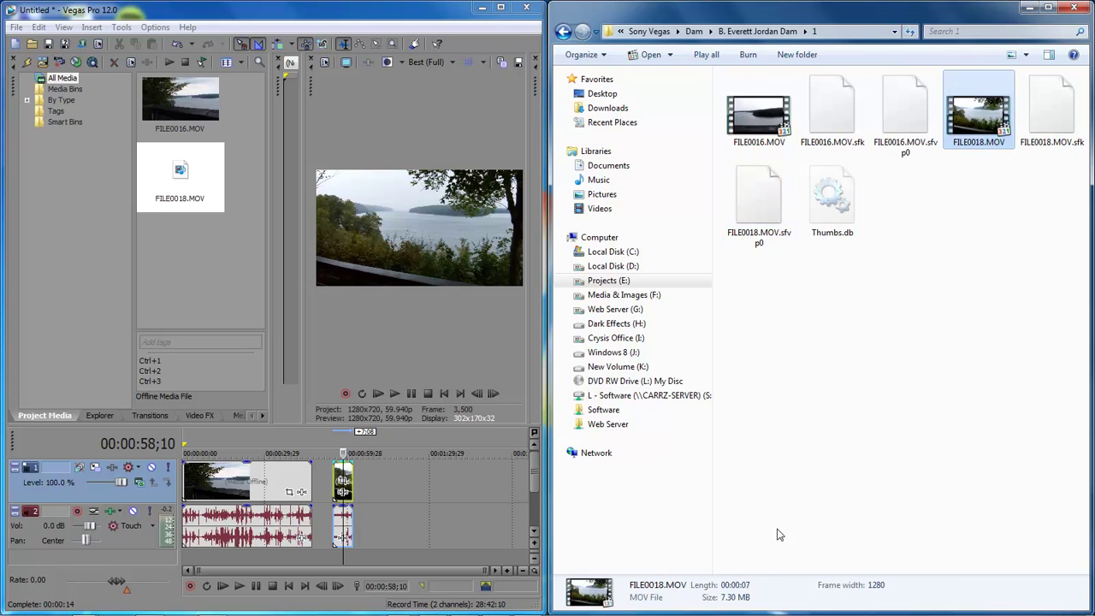
{"action": "left_click", "coordinate": [764, 244]}
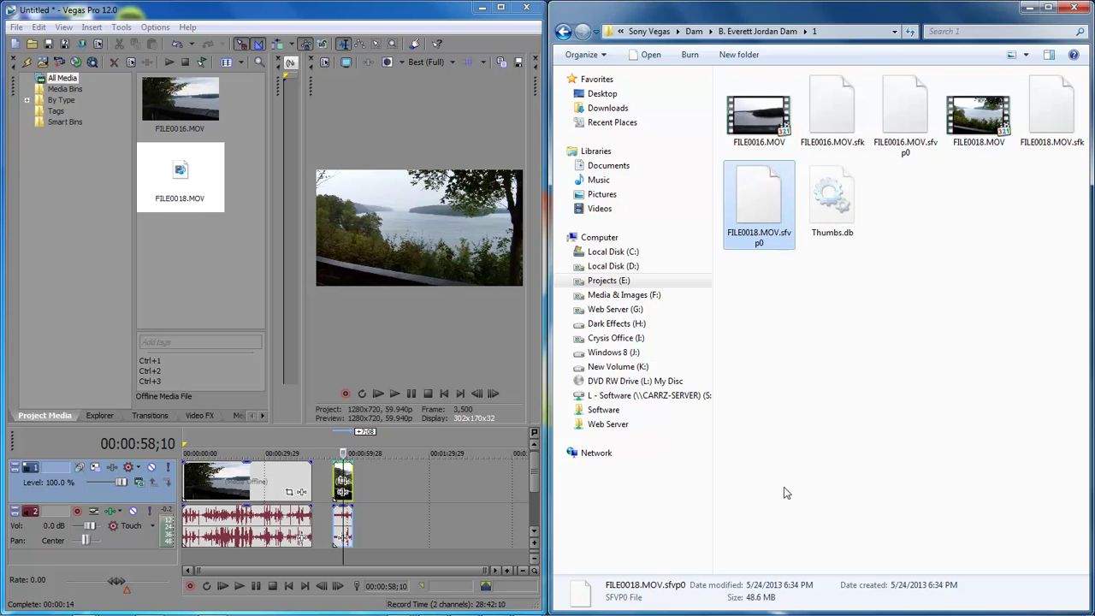
{"action": "left_click", "coordinate": [905, 120], "text": "ctrl"}
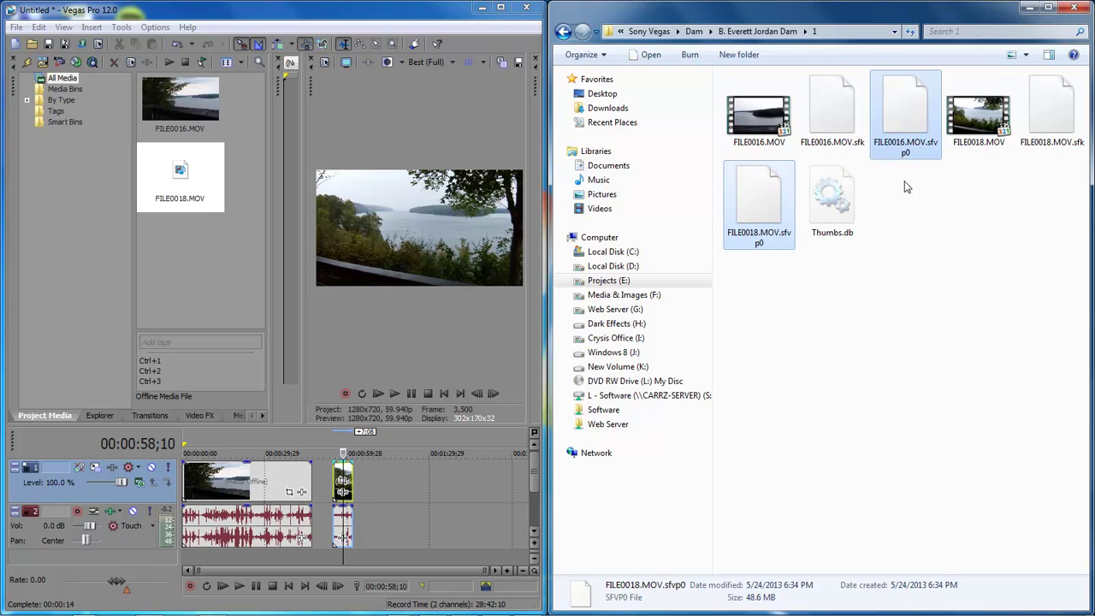